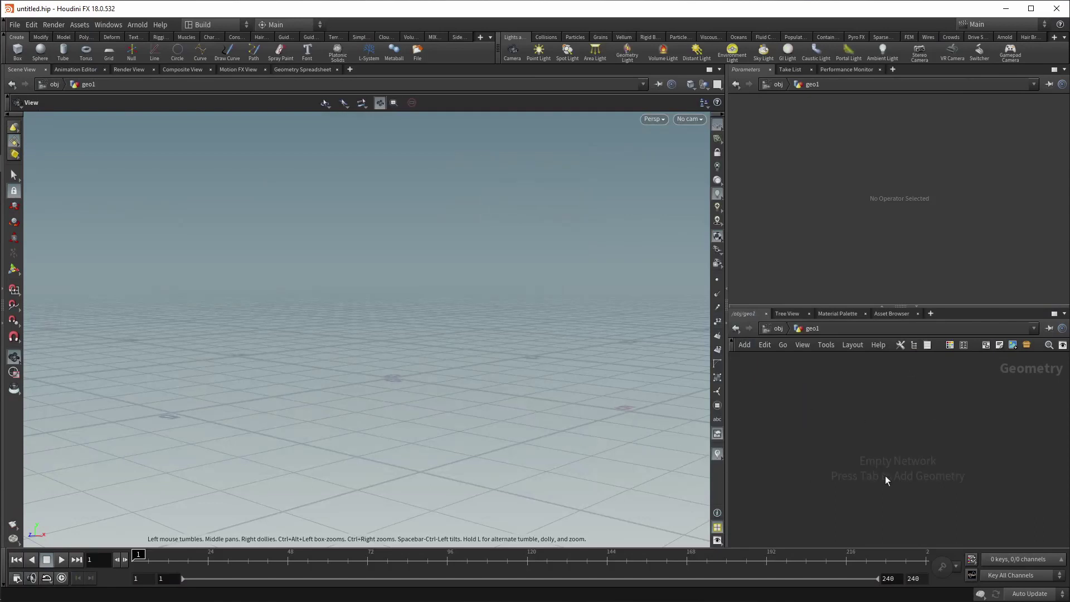
# Place a MANTIS BUILDER V.0.1 node in geo1, found by searching 'man'.
pyautogui.press('Tab')
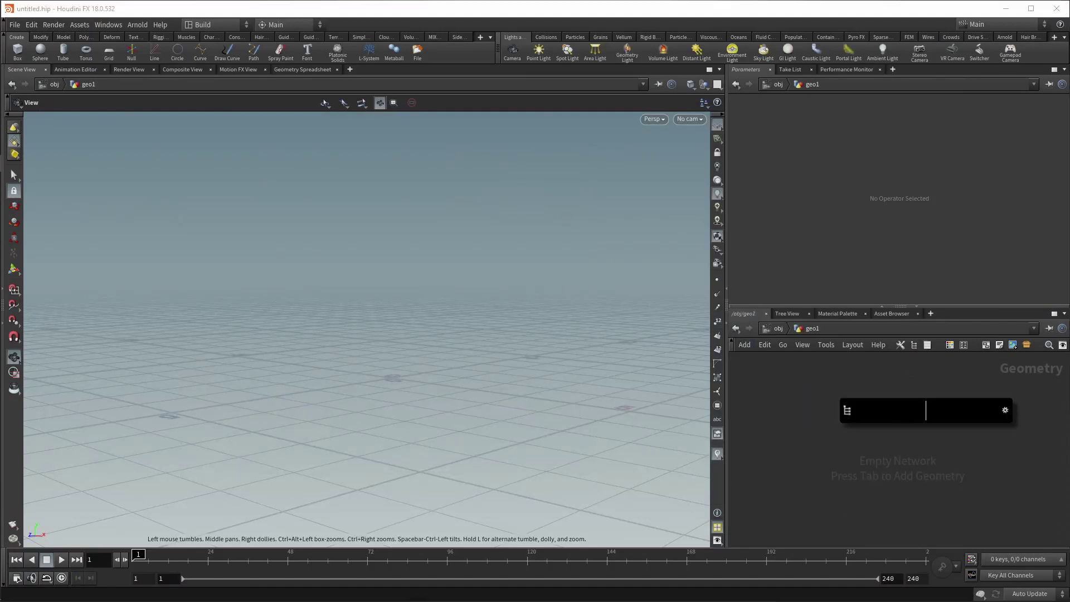
pyautogui.write('man')
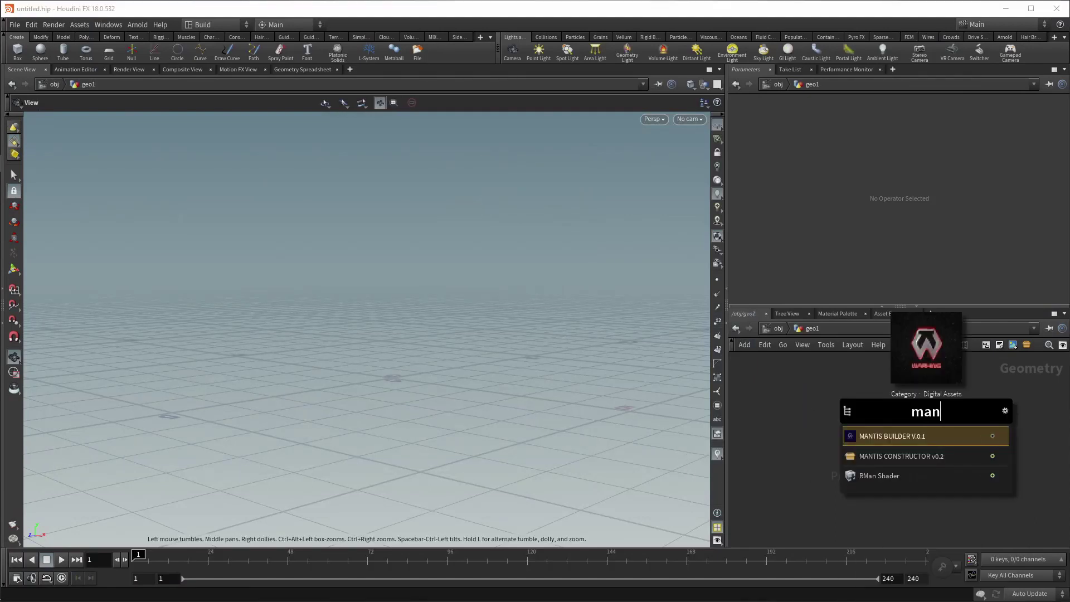
pyautogui.press('Return')
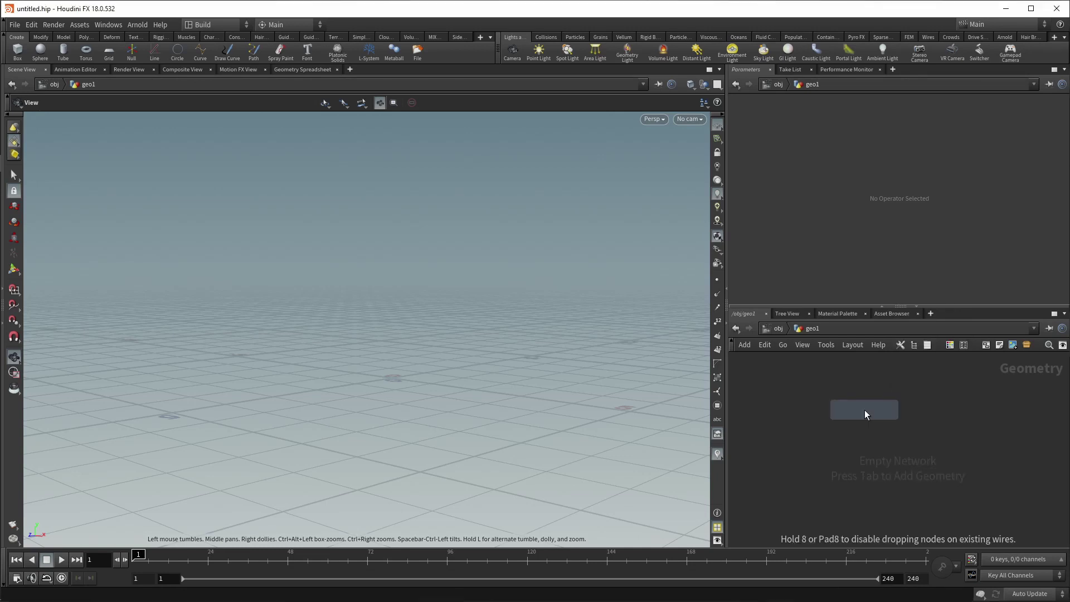
pyautogui.click(866, 413)
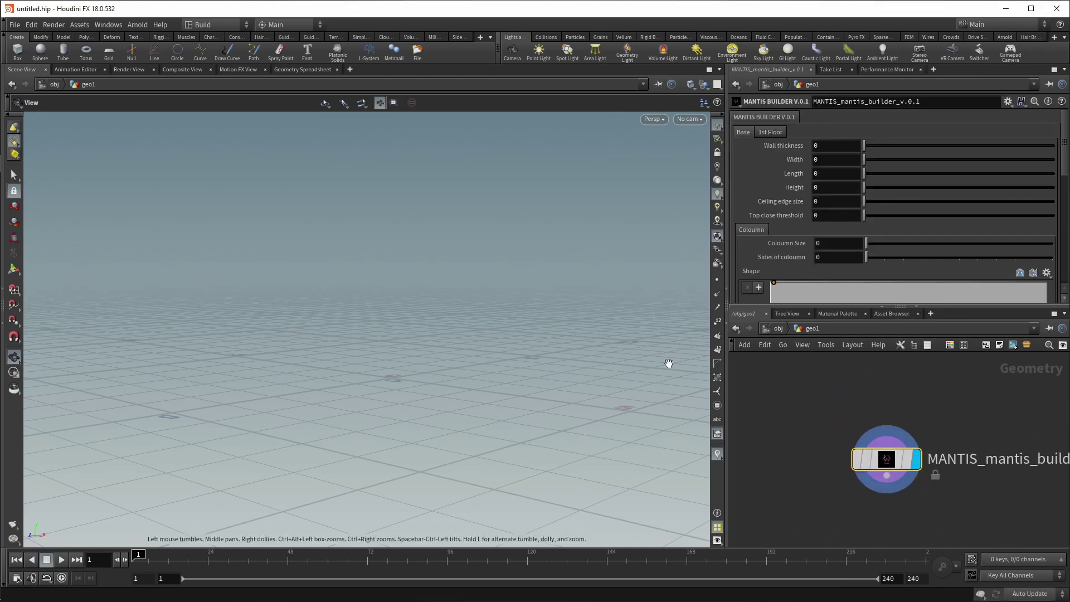
pyautogui.click(842, 159)
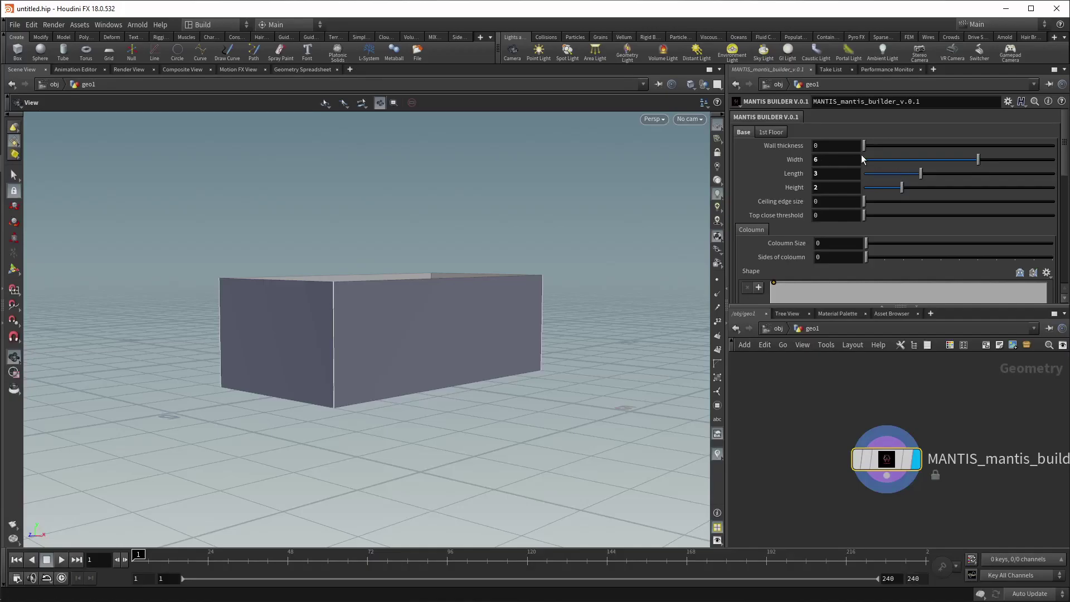
# Hollow the 6×3×2 base by setting Wall thickness to 0.03, then 0.26.
pyautogui.moveTo(864, 146); pyautogui.dragTo(870, 148)
pyautogui.scroll(-1, 478, 269)
pyautogui.moveTo(478, 269); pyautogui.dragTo(444, 358)
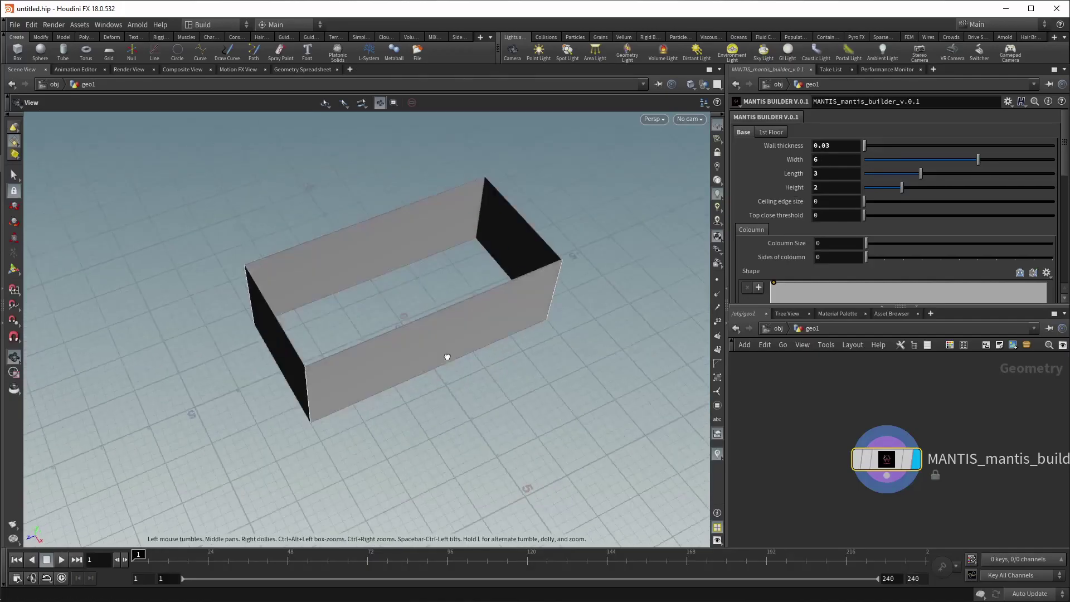
pyautogui.moveTo(879, 146); pyautogui.dragTo(871, 149)
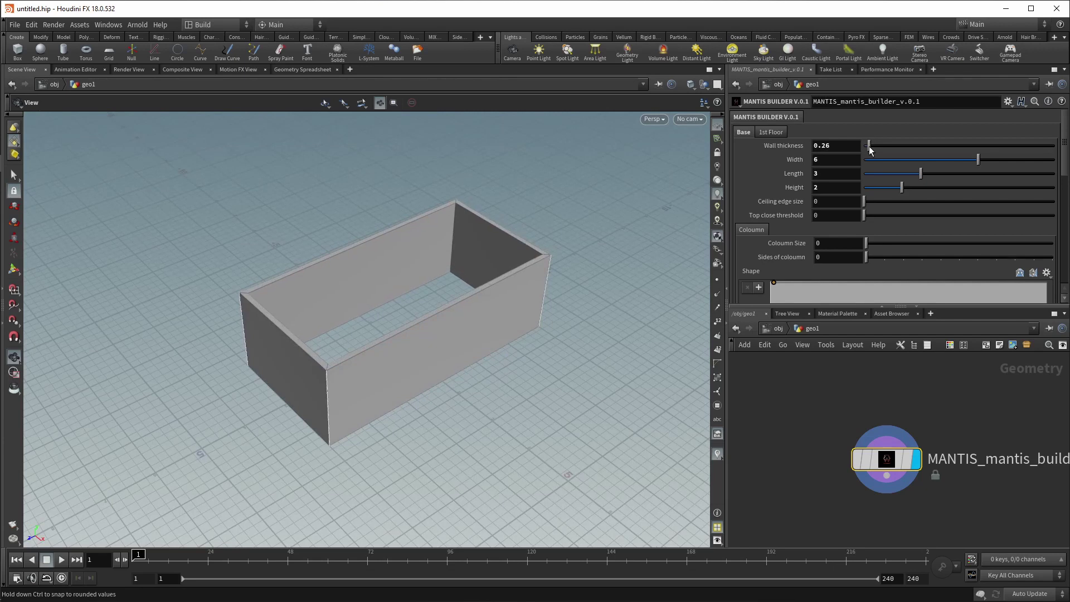
pyautogui.moveTo(478, 311)
pyautogui.mouseDown()
pyautogui.moveTo(580, 282)
pyautogui.moveTo(406, 275)
pyautogui.moveTo(430, 253)
pyautogui.moveTo(411, 253)
pyautogui.moveTo(440, 258)
pyautogui.mouseUp()
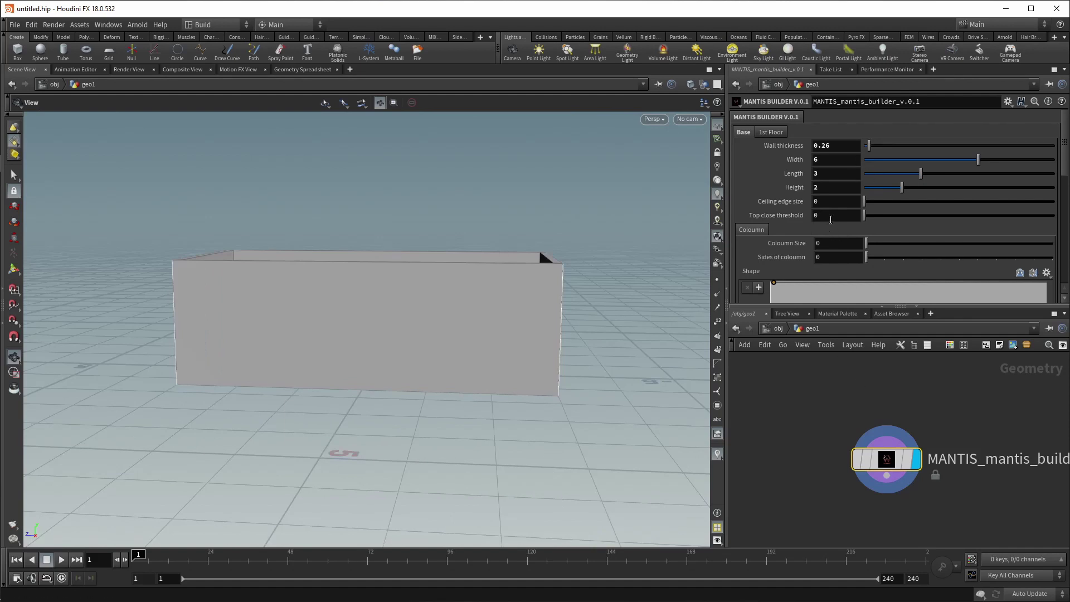
# Set Ceiling edge size 1.17 and Top close threshold 1.79 for an overhanging closed roof.
pyautogui.moveTo(864, 201); pyautogui.dragTo(899, 215)
pyautogui.moveTo(506, 275); pyautogui.dragTo(446, 309)
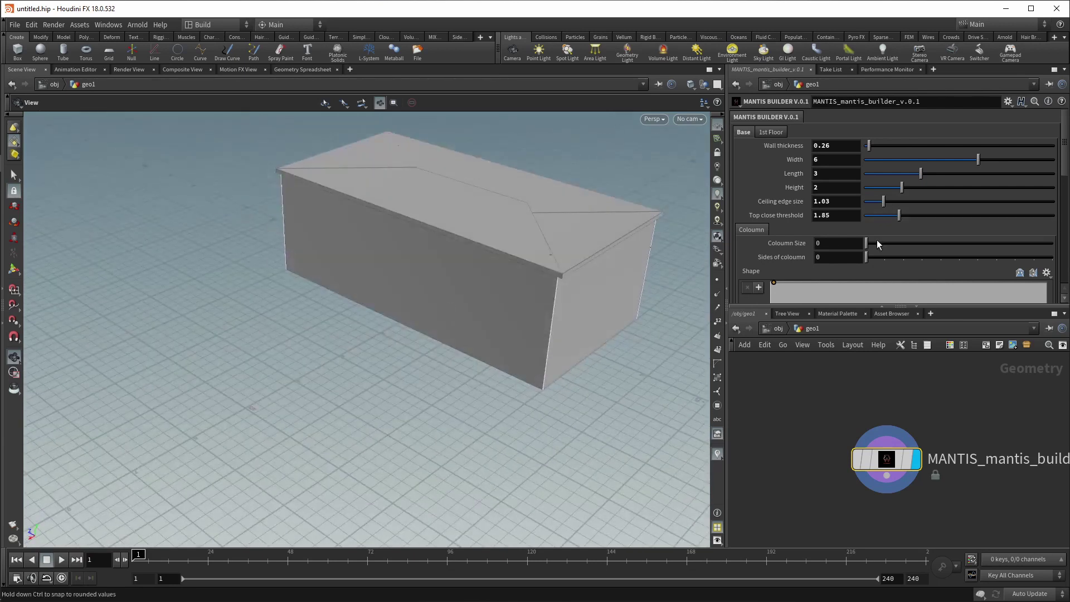
pyautogui.moveTo(900, 216); pyautogui.dragTo(895, 217)
pyautogui.moveTo(391, 279)
pyautogui.mouseDown()
pyautogui.moveTo(349, 292)
pyautogui.moveTo(358, 258)
pyautogui.mouseUp()
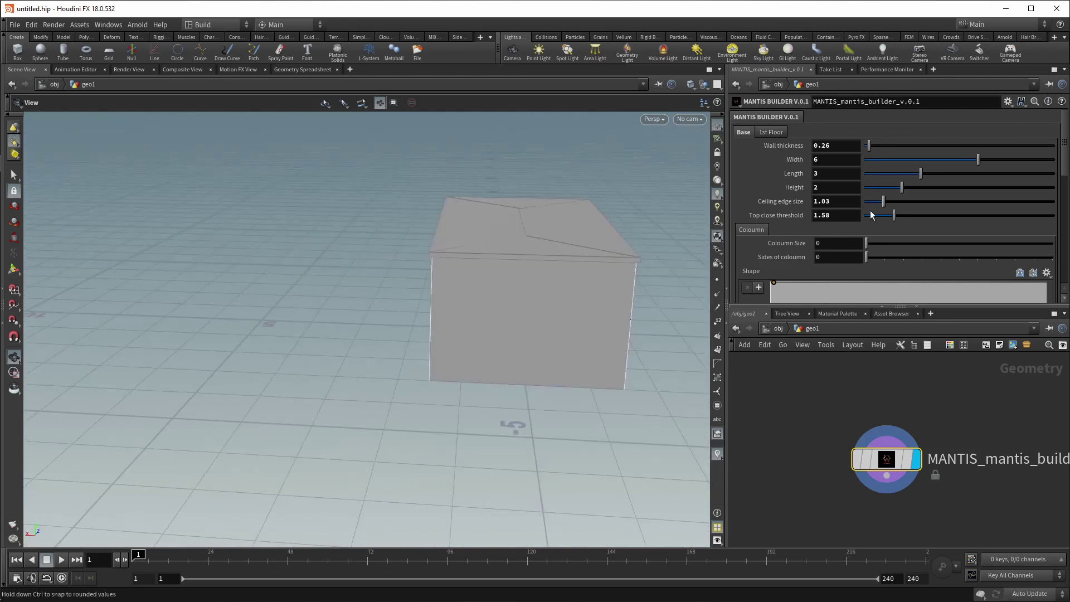
pyautogui.moveTo(883, 201); pyautogui.dragTo(898, 215)
pyautogui.moveTo(518, 321)
pyautogui.mouseDown()
pyautogui.moveTo(536, 322)
pyautogui.moveTo(630, 262)
pyautogui.moveTo(626, 269)
pyautogui.moveTo(693, 289)
pyautogui.moveTo(487, 335)
pyautogui.moveTo(561, 329)
pyautogui.moveTo(496, 346)
pyautogui.moveTo(458, 345)
pyautogui.mouseUp()
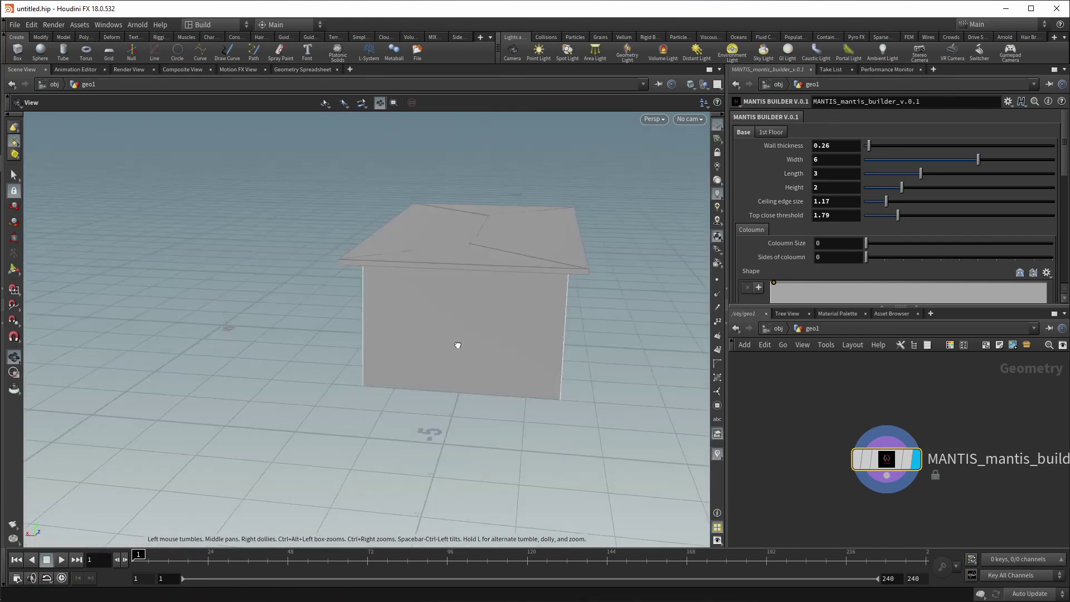
# Give the corner columns 4 sides and a Coloumn Size of .3, enlarged to 0.57.
pyautogui.click(843, 257)
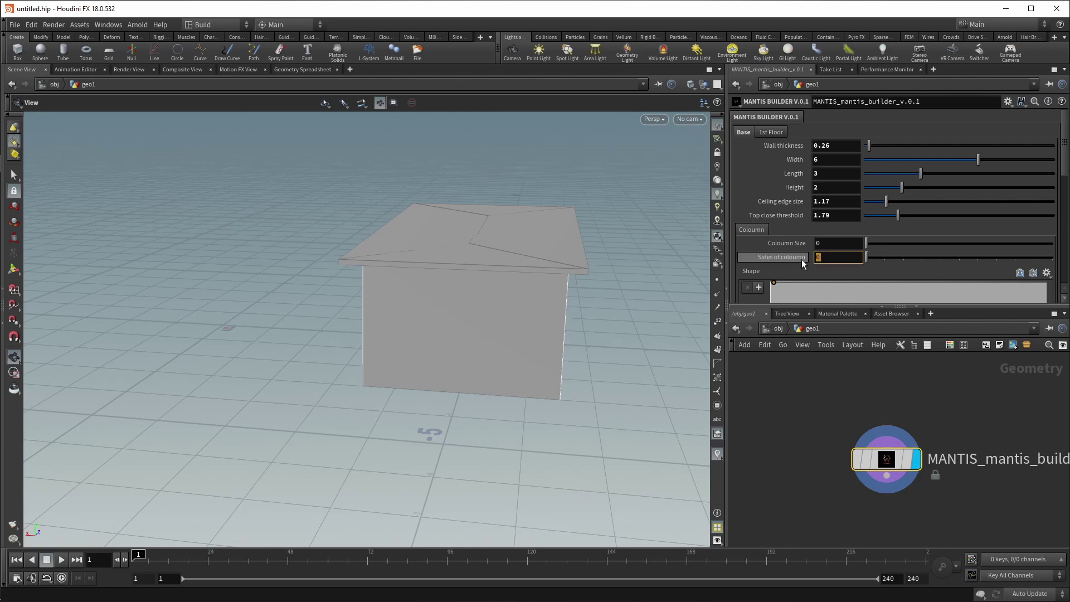
pyautogui.write('4')
pyautogui.press('Return')
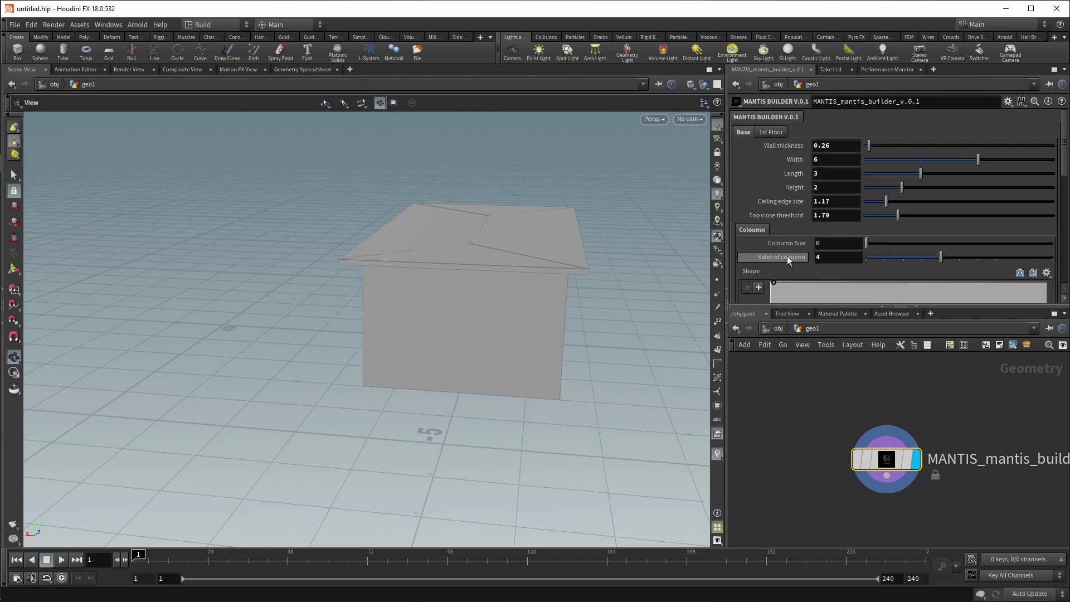
pyautogui.click(849, 248)
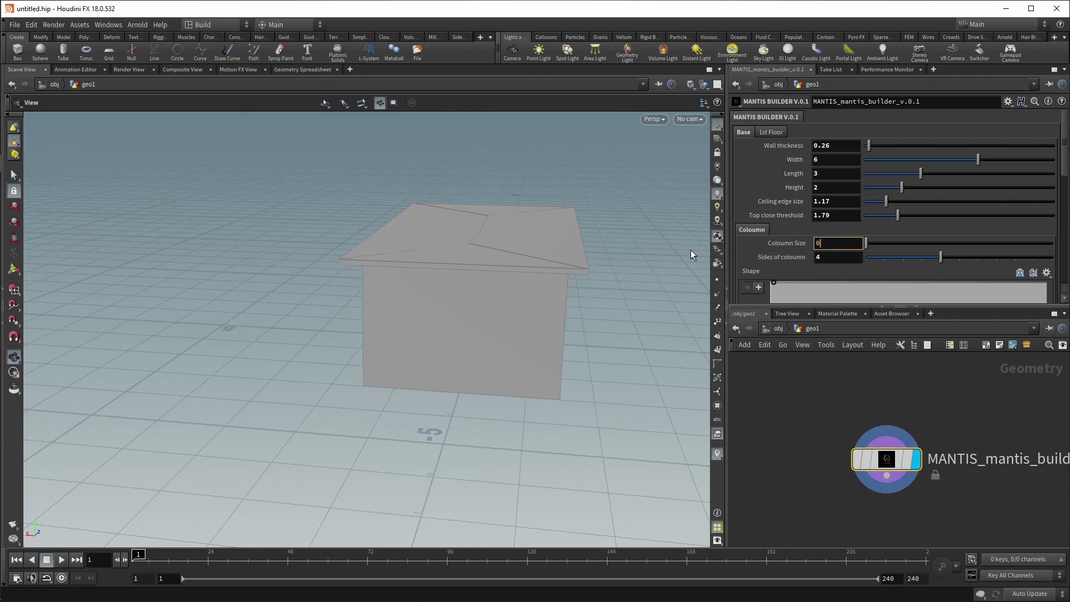
pyautogui.write('3')
pyautogui.press('BackSpace')
pyautogui.write('.3')
pyautogui.press('Return')
pyautogui.moveTo(691, 249)
pyautogui.mouseDown()
pyautogui.moveTo(451, 322)
pyautogui.moveTo(440, 313)
pyautogui.moveTo(335, 327)
pyautogui.moveTo(357, 324)
pyautogui.mouseUp()
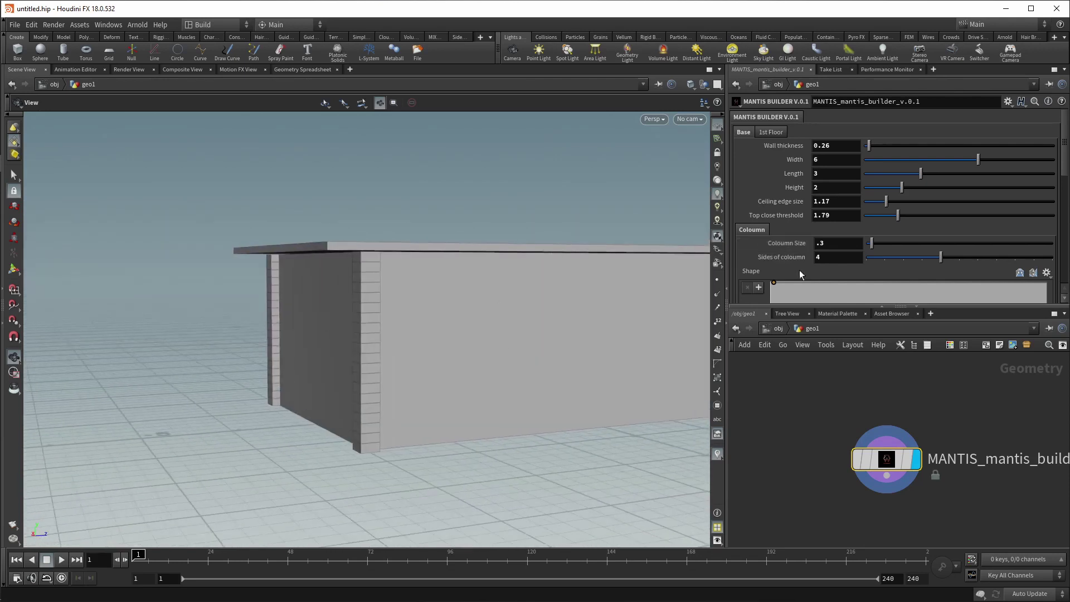
pyautogui.moveTo(871, 243); pyautogui.dragTo(877, 245)
pyautogui.moveTo(668, 312)
pyautogui.mouseDown()
pyautogui.moveTo(342, 312)
pyautogui.moveTo(156, 367)
pyautogui.moveTo(537, 327)
pyautogui.mouseUp()
# Add a column Shape ramp point and set the right and left points to Linear interpolation.
pyautogui.scroll(-3, 857, 286)
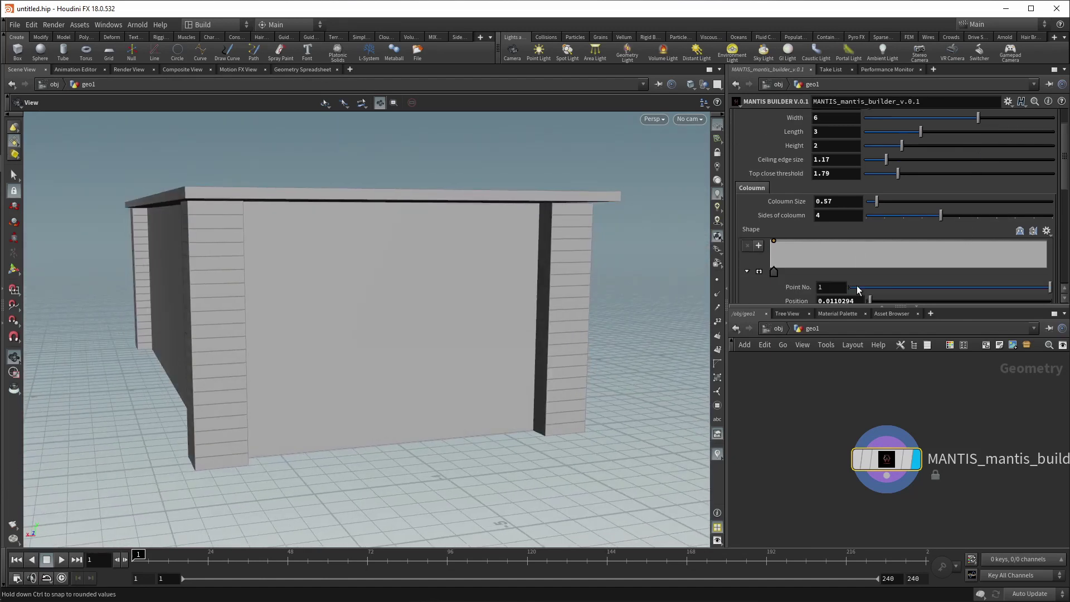
pyautogui.click(1041, 242)
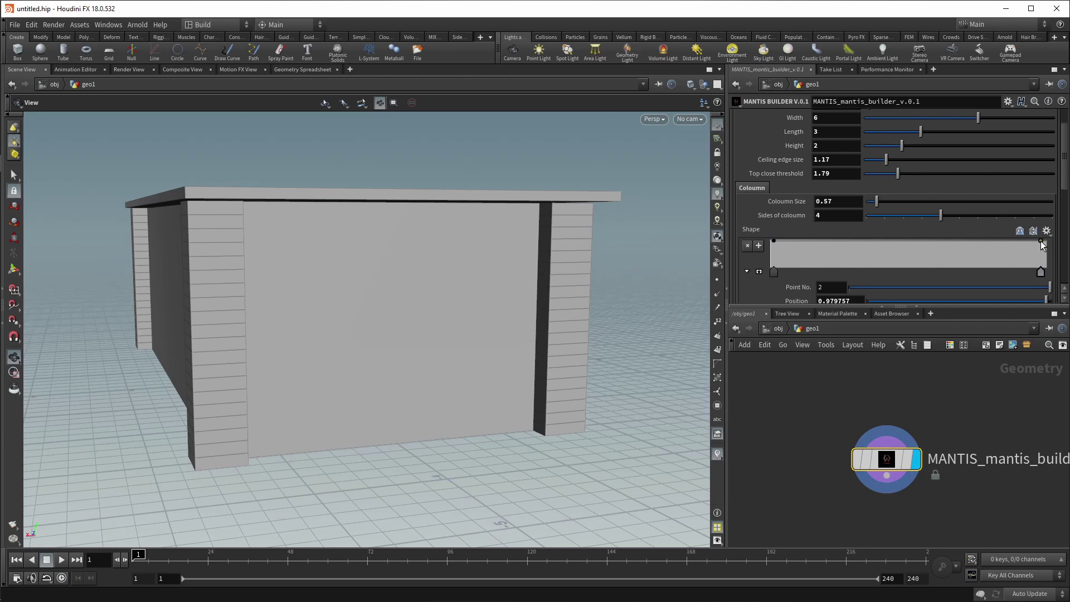
pyautogui.moveTo(1043, 246); pyautogui.dragTo(1050, 245)
pyautogui.scroll(-2, 938, 273)
pyautogui.scroll(-2, 886, 283)
pyautogui.click(858, 273)
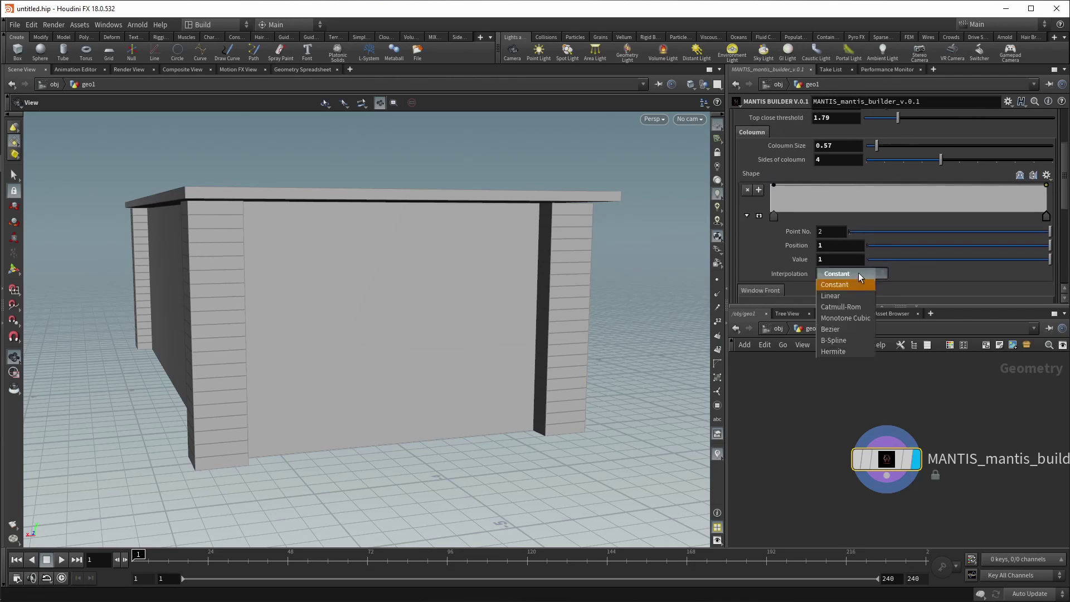
pyautogui.click(848, 292)
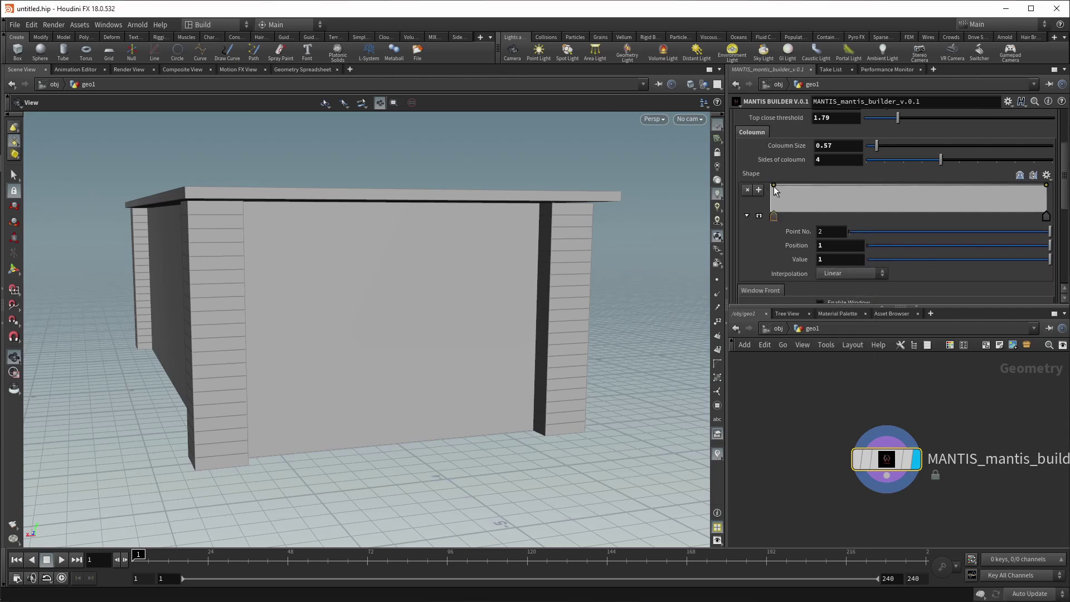
pyautogui.click(774, 186)
pyautogui.click(847, 272)
pyautogui.click(848, 292)
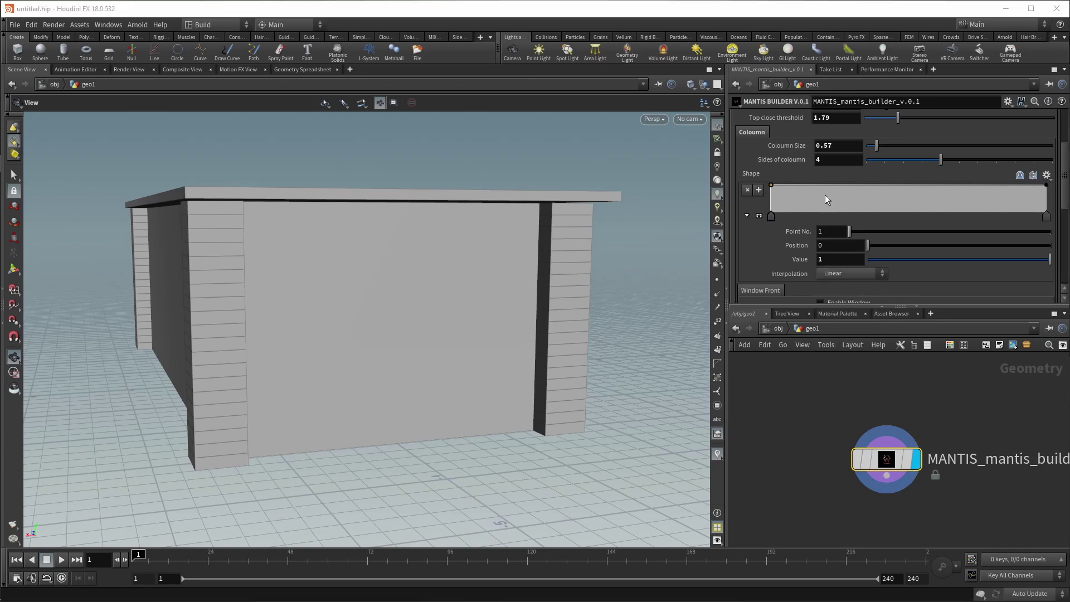
# Lower the ramp end points and add two lowered points to pinch the columns.
pyautogui.moveTo(1046, 186); pyautogui.dragTo(927, 196)
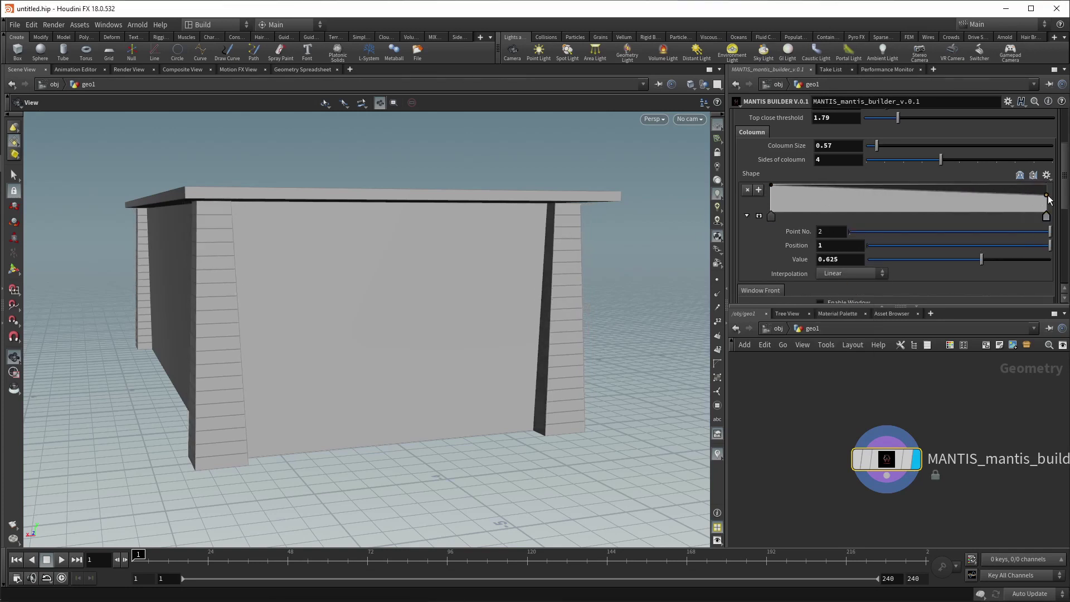
pyautogui.moveTo(771, 189); pyautogui.dragTo(772, 196)
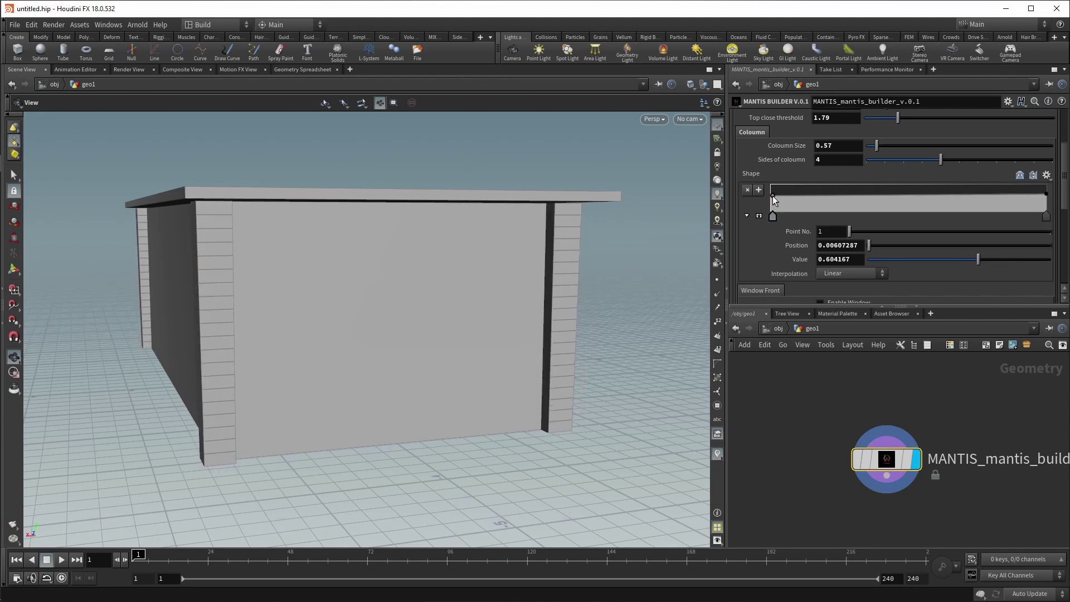
pyautogui.click(820, 194)
pyautogui.moveTo(821, 193); pyautogui.dragTo(822, 199)
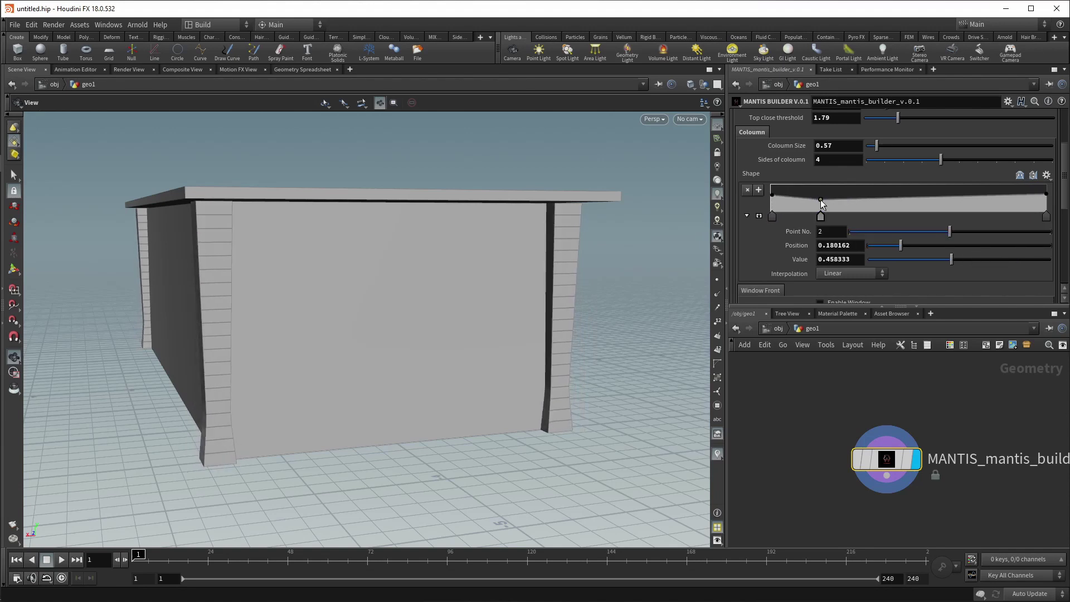
pyautogui.click(1000, 195)
pyautogui.moveTo(1001, 196); pyautogui.dragTo(1047, 195)
# Add raised ramp points to flare the column tops and bases, then review each point.
pyautogui.click(1022, 199)
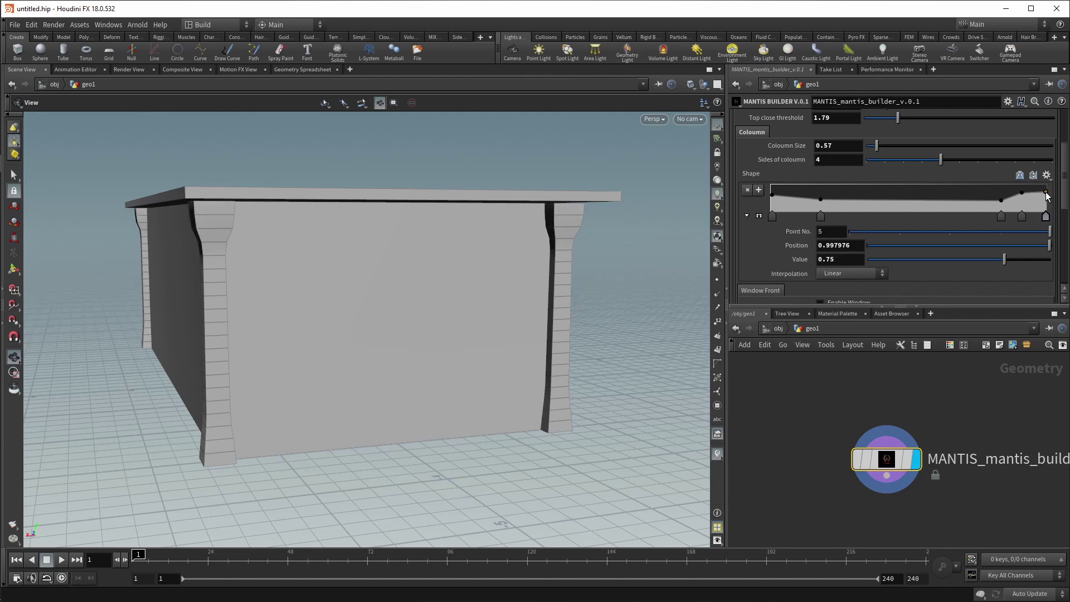
pyautogui.moveTo(798, 200); pyautogui.dragTo(770, 196)
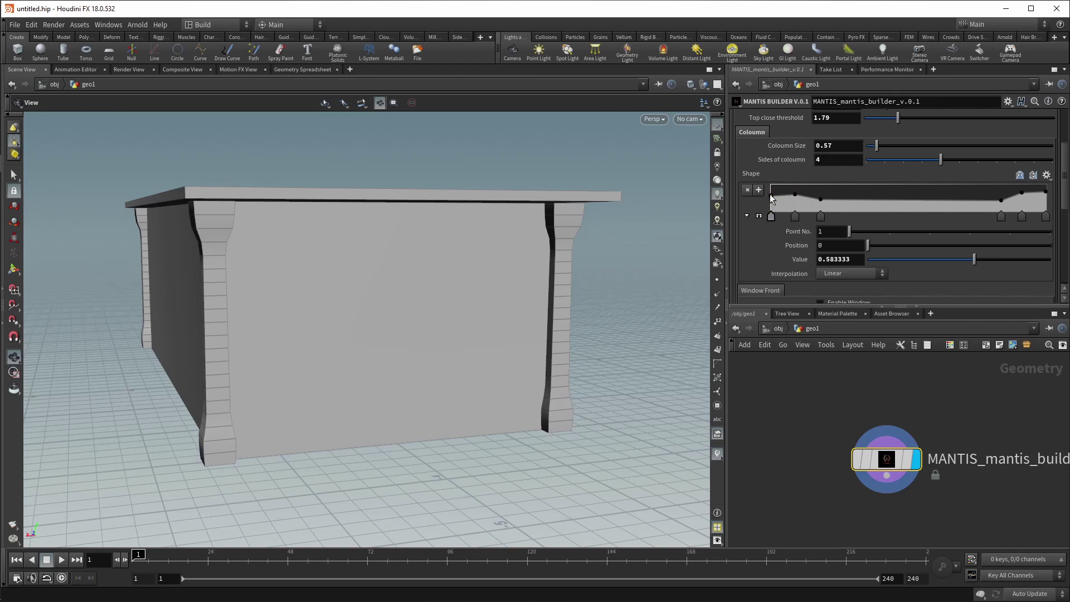
pyautogui.moveTo(771, 193); pyautogui.dragTo(771, 195)
pyautogui.click(794, 194)
pyautogui.click(820, 200)
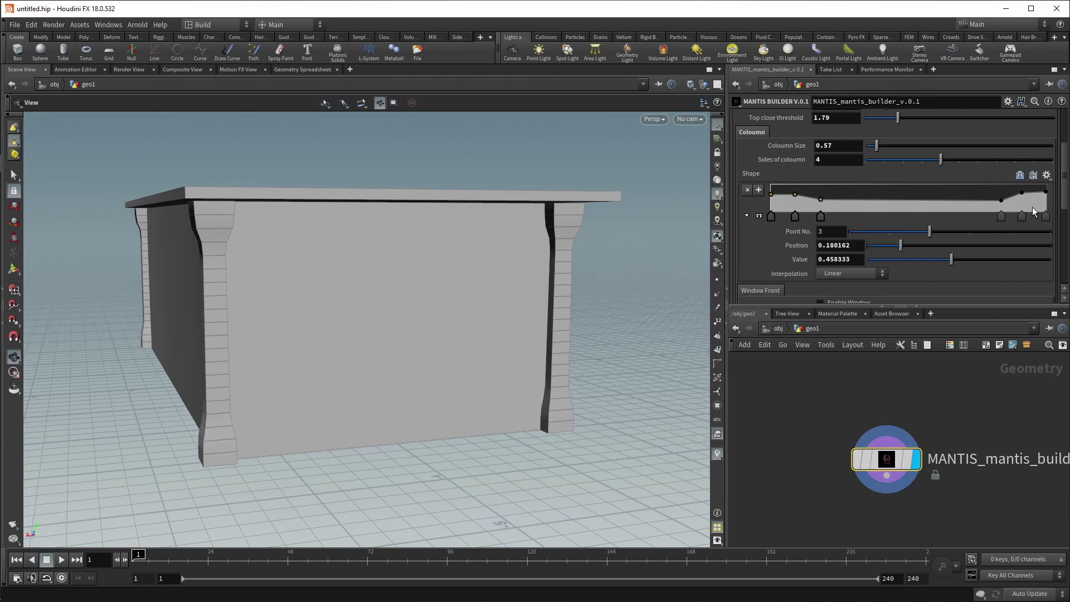
pyautogui.click(1021, 193)
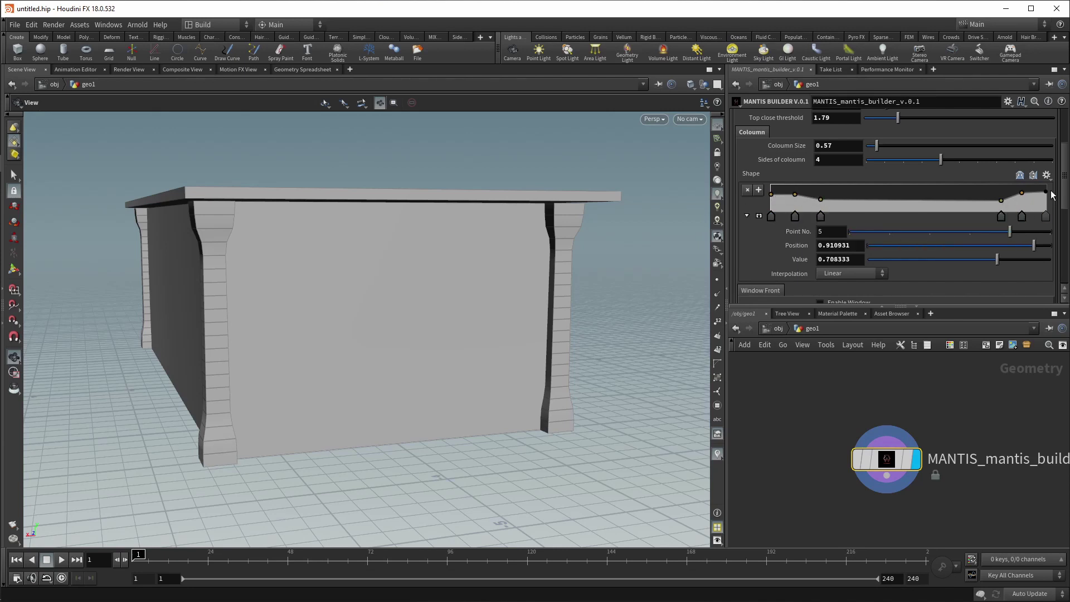
pyautogui.click(1045, 192)
pyautogui.scroll(-2, 949, 234)
# Reshape the Shape ramp points, point 4 at 0.846154/0.708333, for stepped pillar capitals and bases.
pyautogui.click(864, 223)
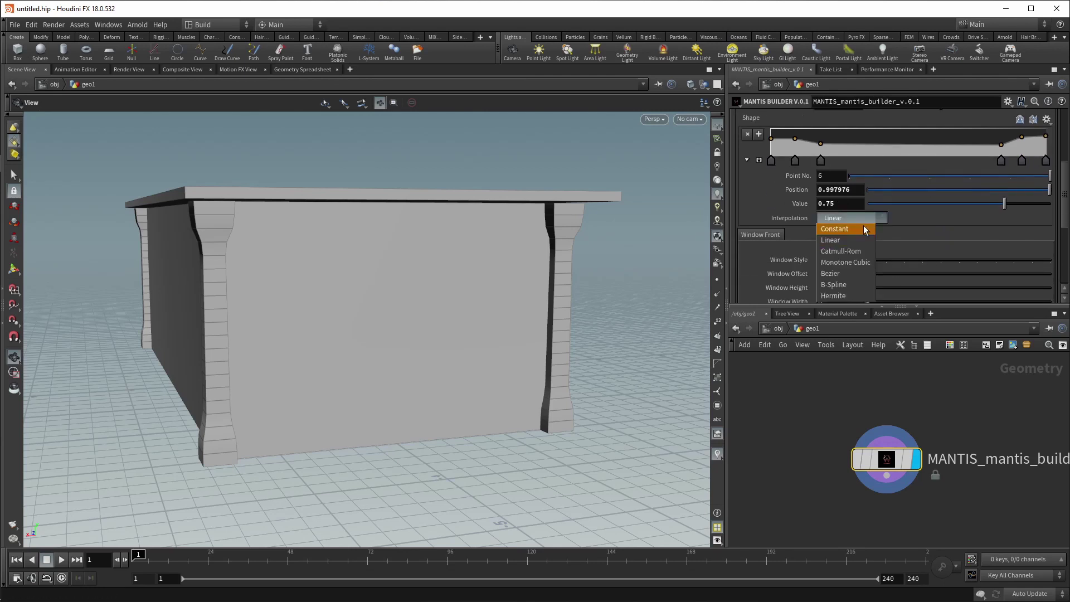
pyautogui.moveTo(581, 234)
pyautogui.mouseDown()
pyautogui.moveTo(386, 310)
pyautogui.moveTo(540, 270)
pyautogui.moveTo(418, 353)
pyautogui.moveTo(433, 337)
pyautogui.moveTo(405, 332)
pyautogui.mouseUp()
pyautogui.scroll(5, 646, 264)
pyautogui.scroll(-5, 647, 265)
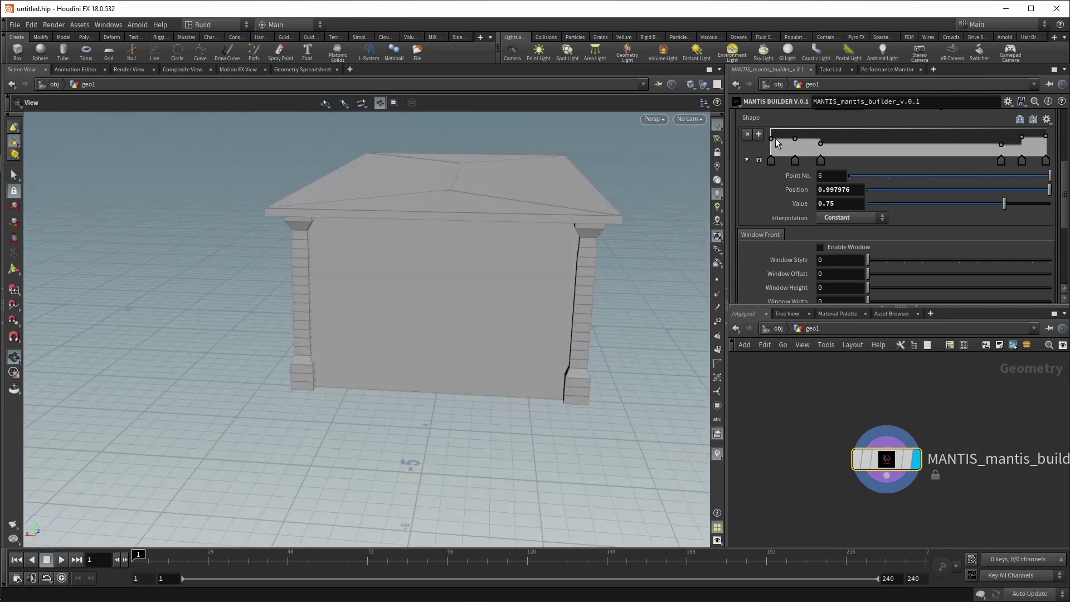
pyautogui.moveTo(772, 138); pyautogui.dragTo(795, 136)
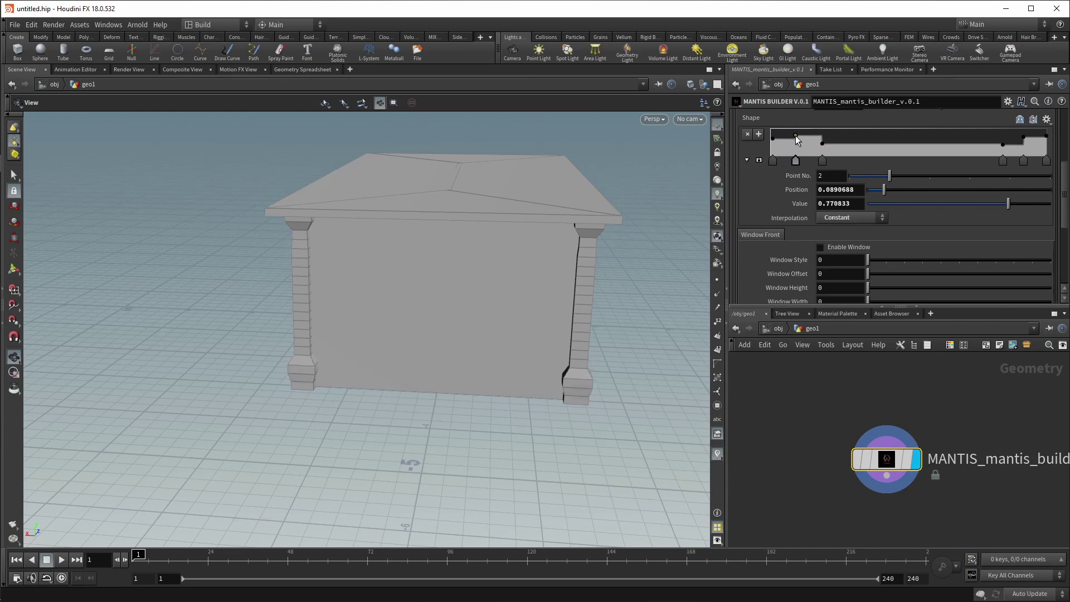
pyautogui.moveTo(795, 135); pyautogui.dragTo(795, 139)
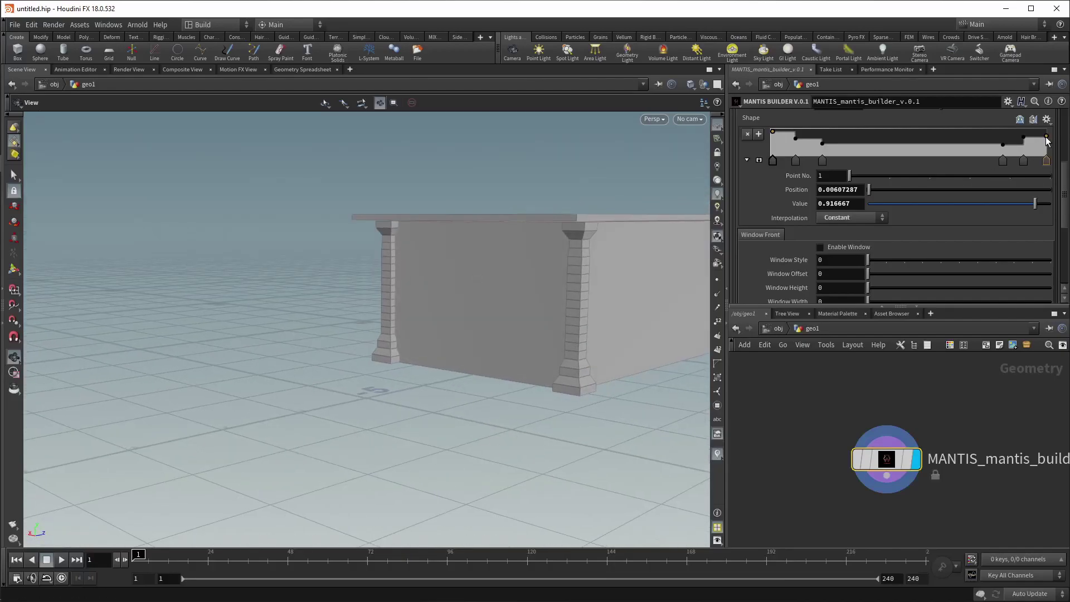
pyautogui.moveTo(1046, 136); pyautogui.dragTo(1024, 130)
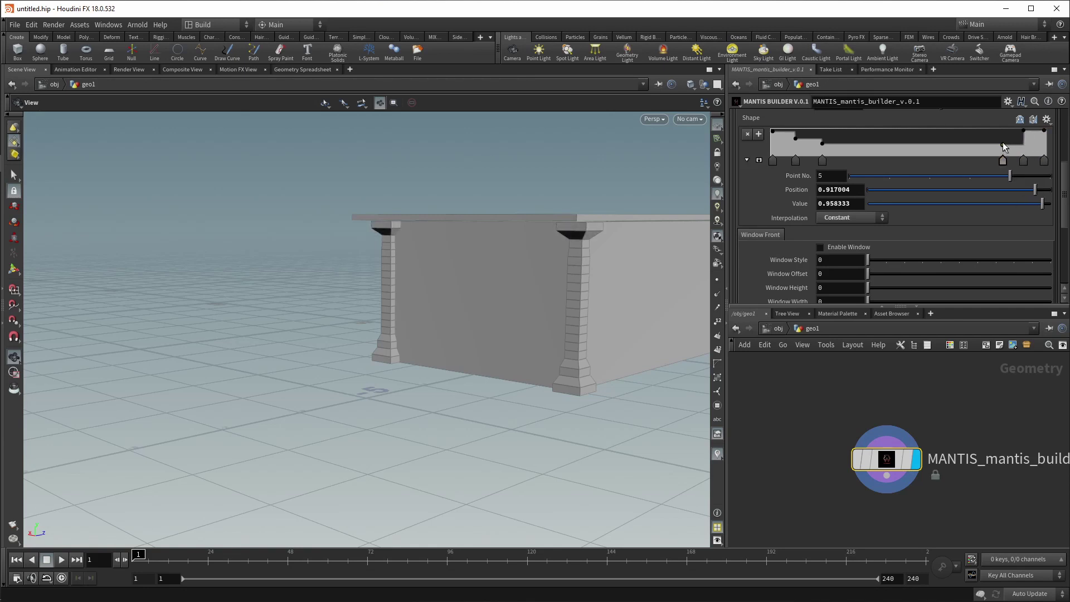
pyautogui.moveTo(1002, 144); pyautogui.dragTo(1004, 137)
pyautogui.moveTo(578, 294)
pyautogui.mouseDown()
pyautogui.moveTo(517, 342)
pyautogui.moveTo(323, 329)
pyautogui.moveTo(349, 313)
pyautogui.moveTo(521, 326)
pyautogui.moveTo(499, 370)
pyautogui.moveTo(506, 351)
pyautogui.moveTo(491, 358)
pyautogui.moveTo(563, 359)
pyautogui.moveTo(578, 340)
pyautogui.mouseUp()
# Set the front windows to Height 0.91, Width 0.64, Raise 1.26 and Offset 0.55.
pyautogui.scroll(-1, 822, 226)
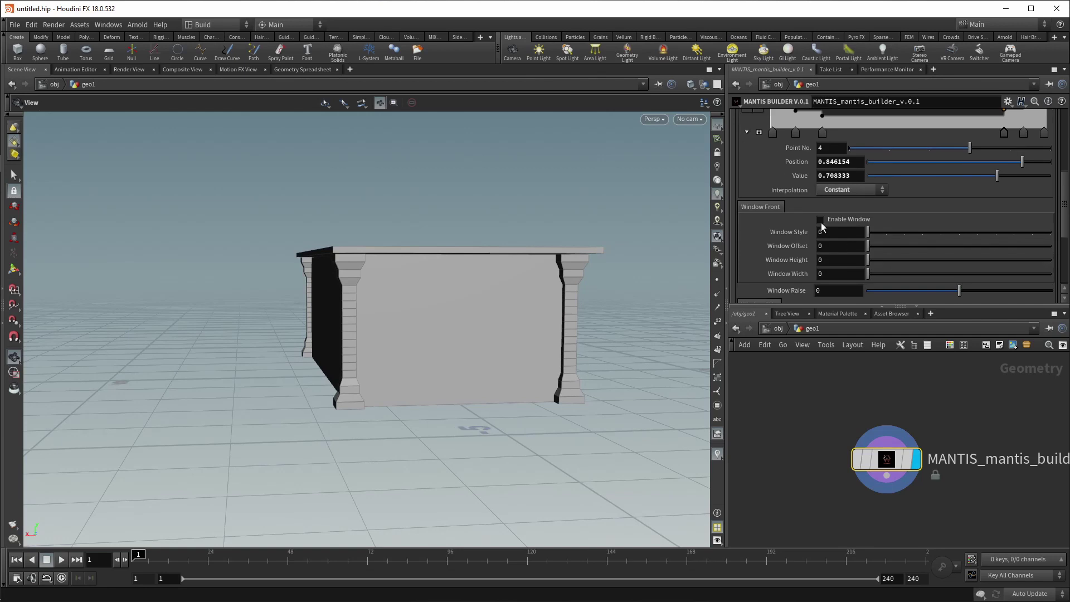
pyautogui.scroll(-1, 831, 237)
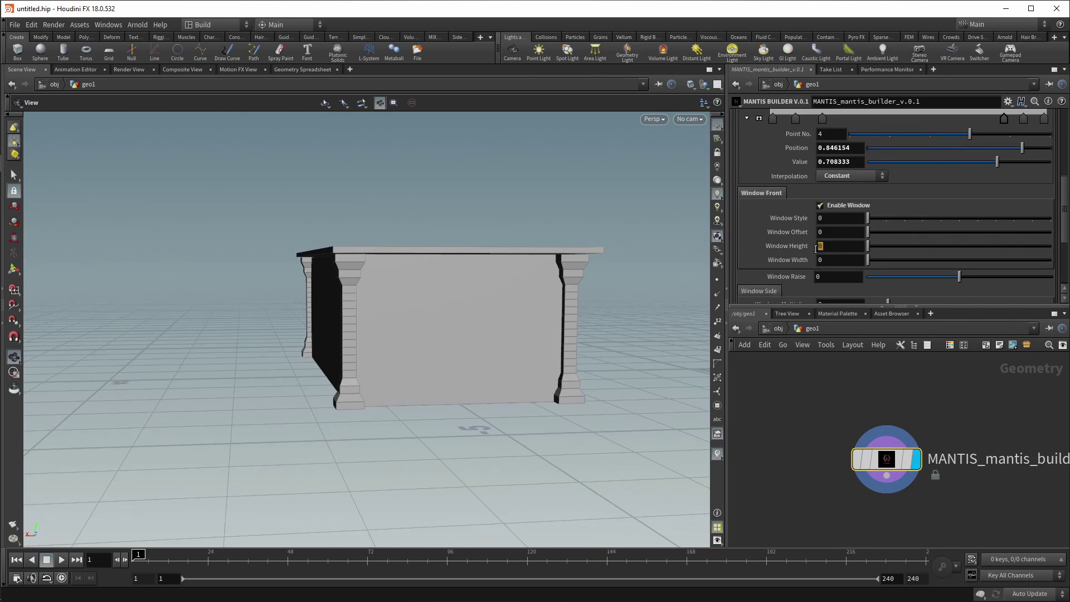
pyautogui.write('7')
pyautogui.press('Tab')
pyautogui.write('.7')
pyautogui.press('Return')
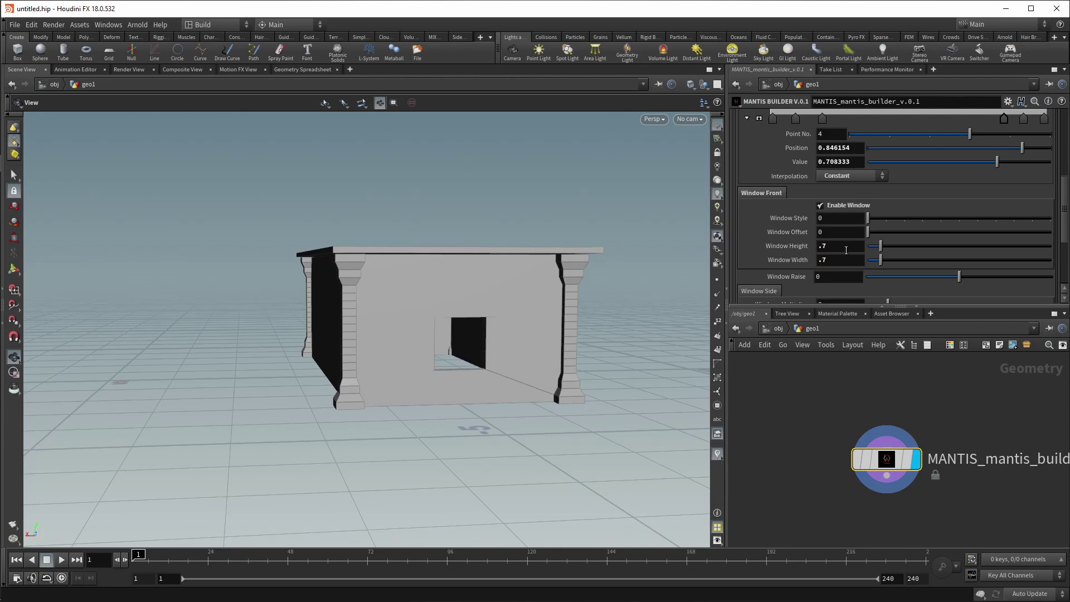
pyautogui.moveTo(881, 247); pyautogui.dragTo(884, 260)
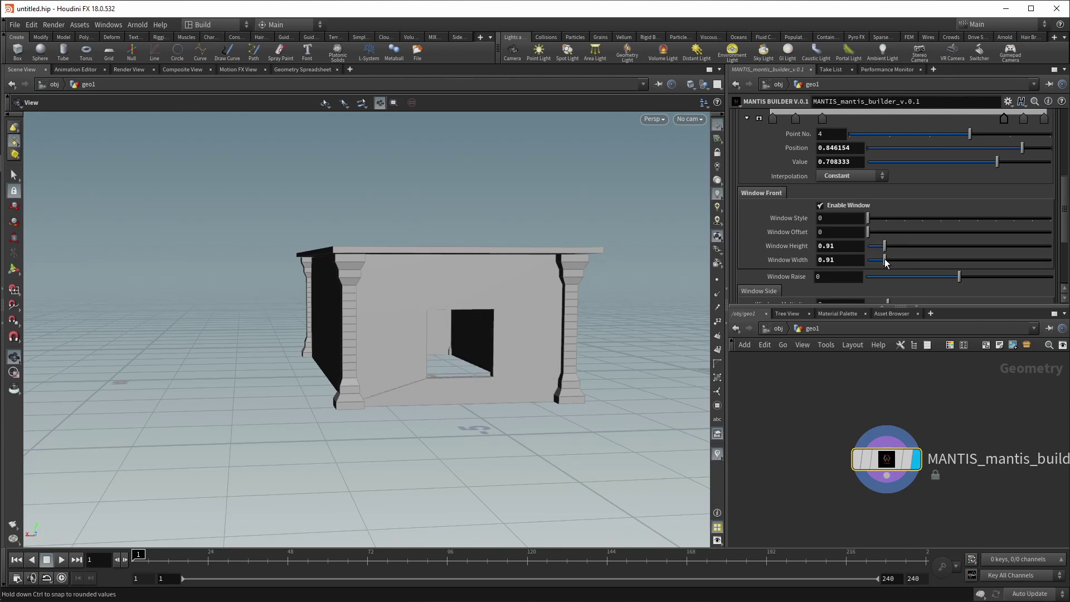
pyautogui.moveTo(959, 276); pyautogui.dragTo(971, 277)
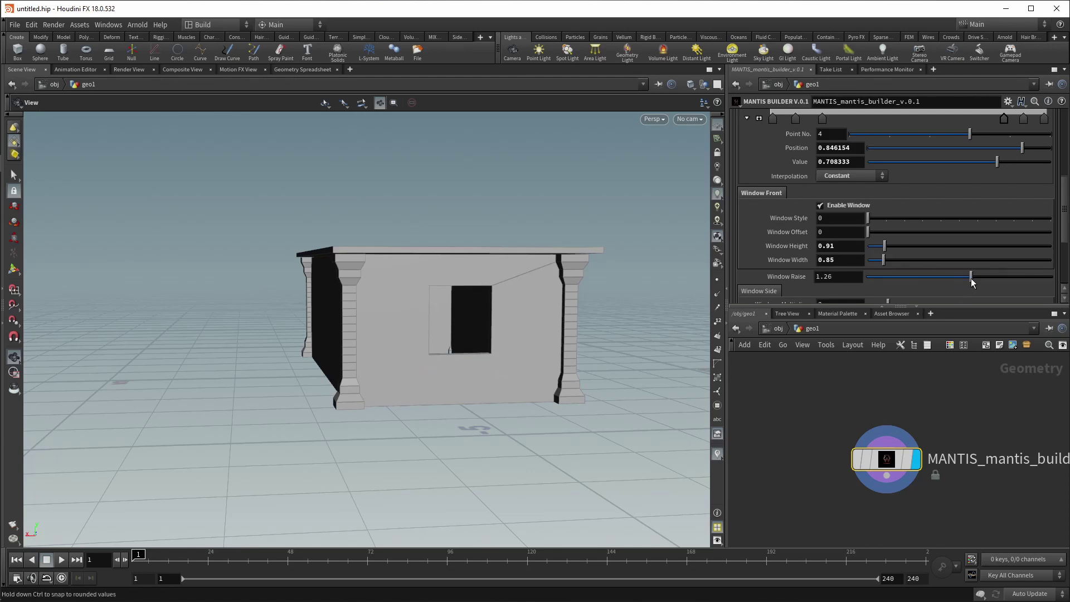
pyautogui.moveTo(868, 231); pyautogui.dragTo(878, 234)
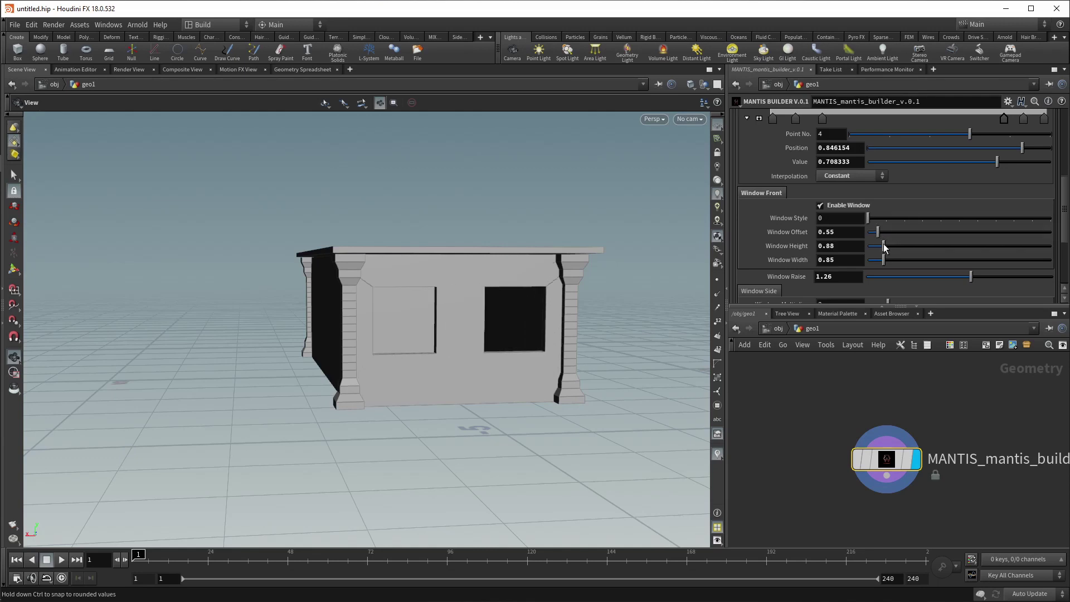
pyautogui.moveTo(884, 259); pyautogui.dragTo(880, 259)
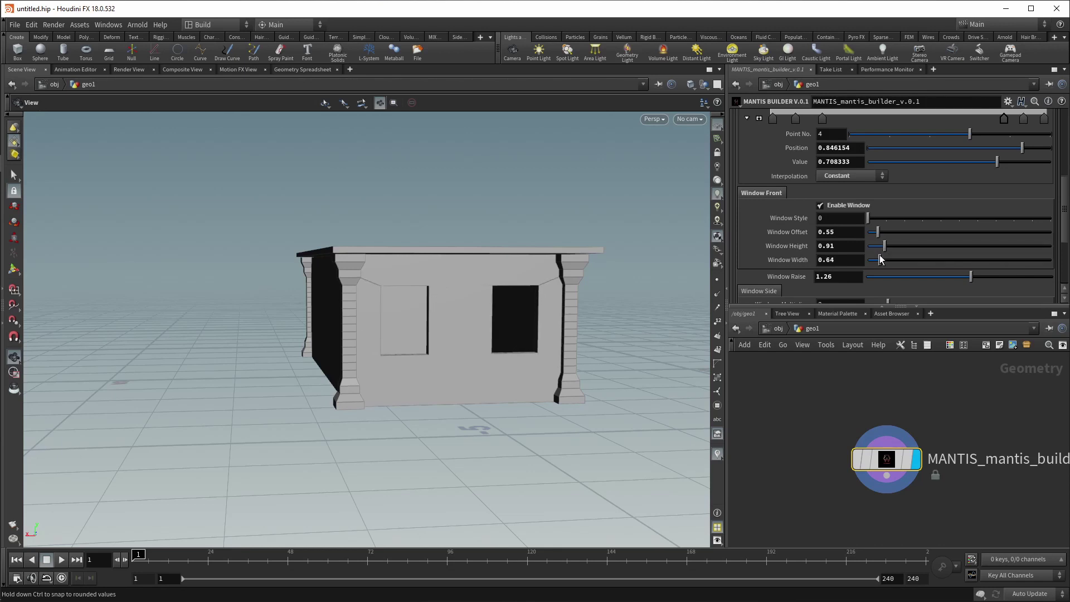
pyautogui.moveTo(571, 277)
pyautogui.mouseDown()
pyautogui.moveTo(442, 320)
pyautogui.moveTo(487, 289)
pyautogui.moveTo(426, 349)
pyautogui.moveTo(513, 308)
pyautogui.moveTo(494, 342)
pyautogui.moveTo(433, 318)
pyautogui.moveTo(475, 313)
pyautogui.mouseUp()
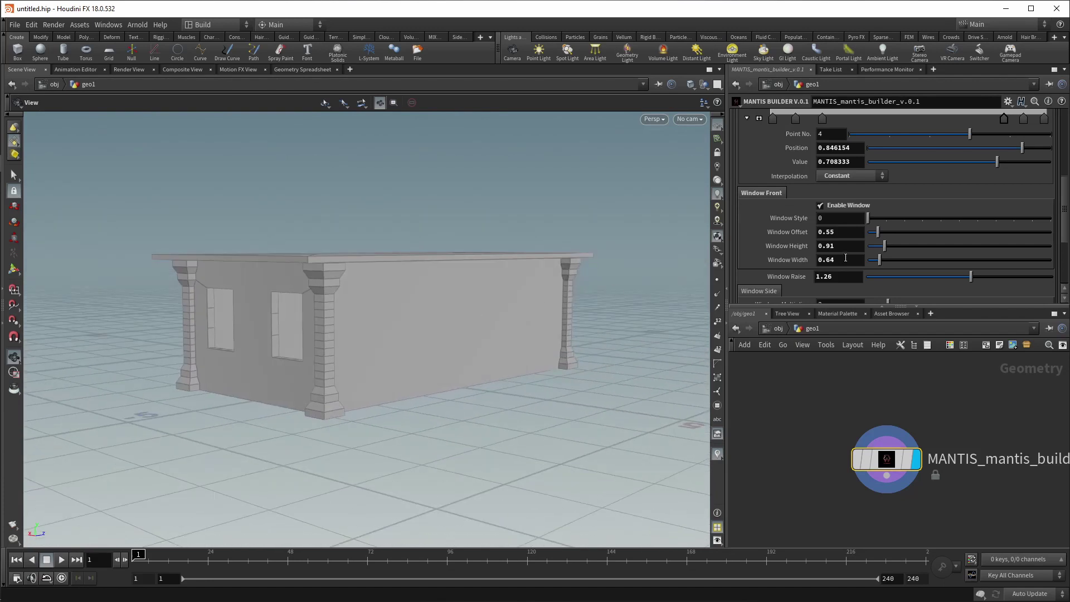
# Set the side windows to Multiplier 3.66, Offset 0.67, Height and Width 0.98.
pyautogui.scroll(-1, 870, 290)
pyautogui.scroll(-1, 869, 288)
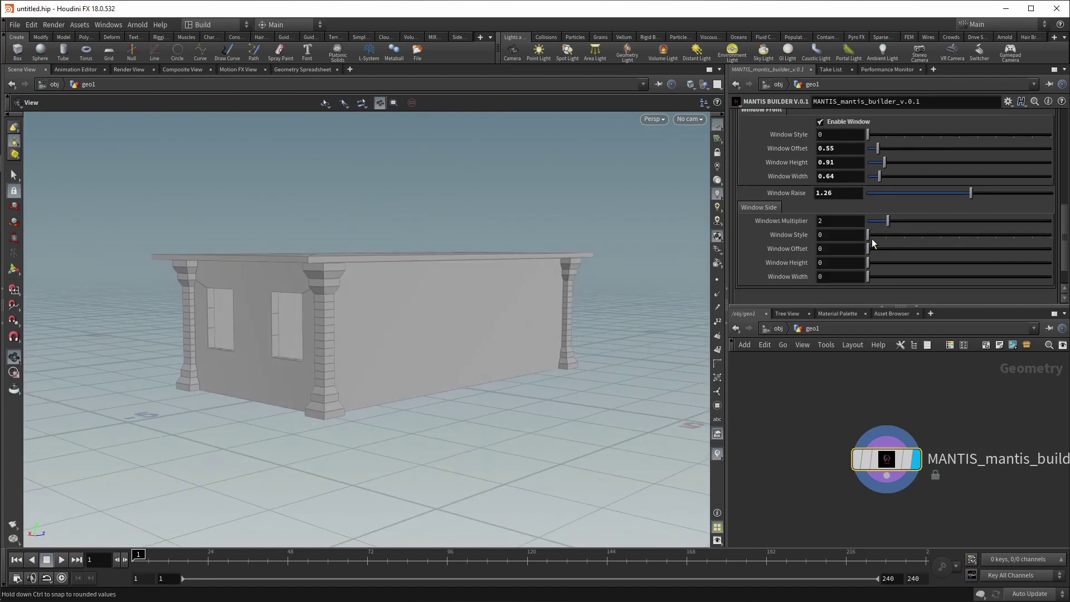
pyautogui.click(872, 262)
pyautogui.moveTo(873, 276)
pyautogui.mouseDown()
pyautogui.moveTo(878, 264)
pyautogui.moveTo(882, 281)
pyautogui.moveTo(884, 253)
pyautogui.moveTo(883, 279)
pyautogui.moveTo(881, 226)
pyautogui.moveTo(917, 227)
pyautogui.mouseUp()
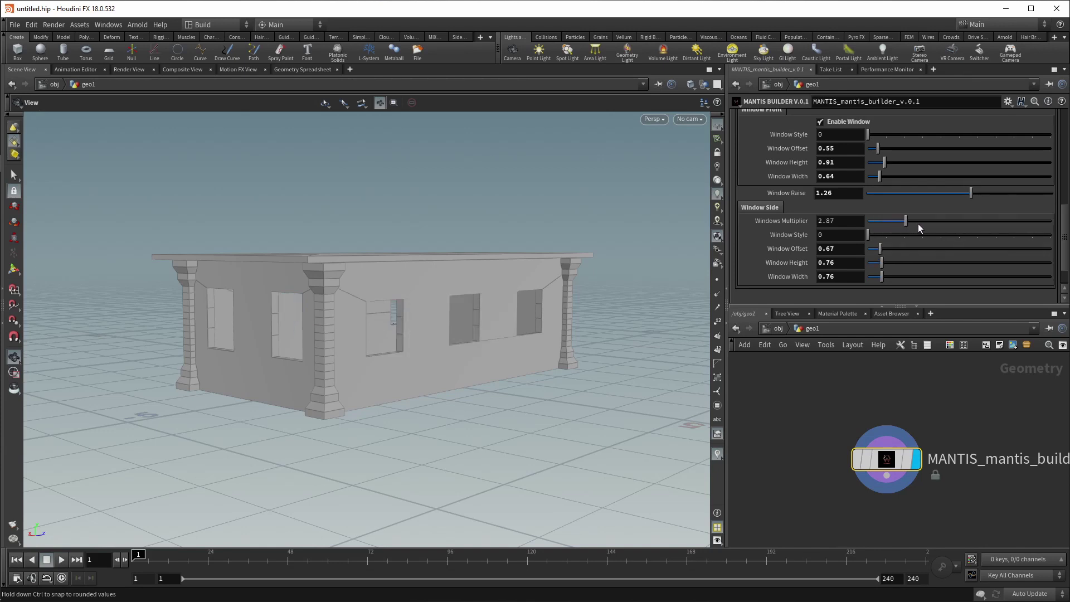
pyautogui.moveTo(883, 264); pyautogui.dragTo(887, 281)
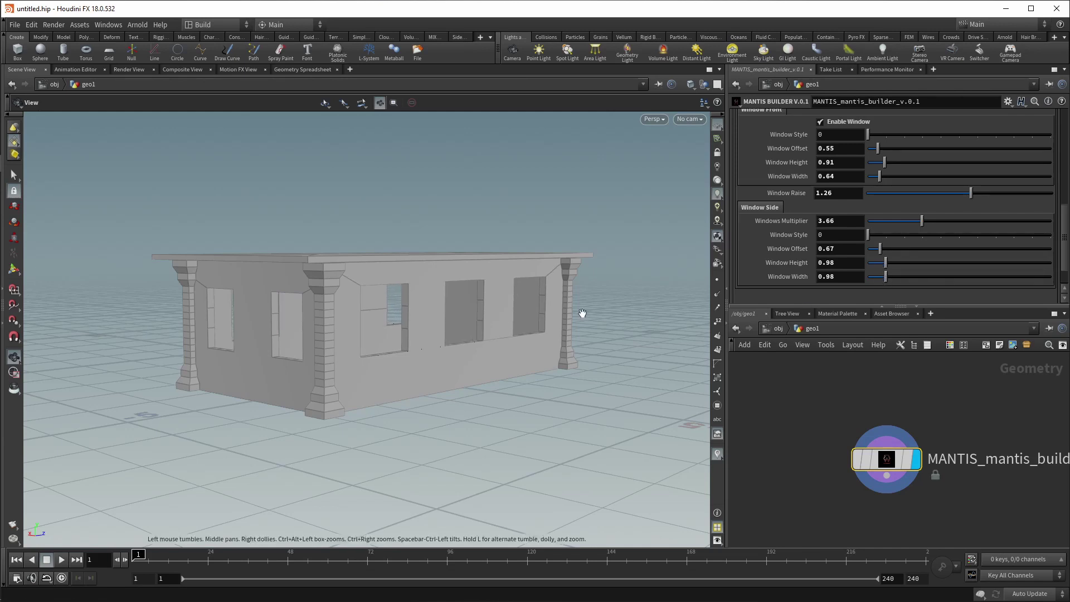
# Inspect the house corner in the viewport, pan the node graph and scroll back up the parameters.
pyautogui.moveTo(580, 311)
pyautogui.mouseDown()
pyautogui.moveTo(425, 377)
pyautogui.moveTo(640, 347)
pyautogui.mouseUp()
pyautogui.moveTo(639, 346); pyautogui.dragTo(594, 343, button='middle')
pyautogui.moveTo(594, 343)
pyautogui.mouseDown()
pyautogui.moveTo(543, 375)
pyautogui.moveTo(573, 318)
pyautogui.mouseUp()
pyautogui.moveTo(573, 318); pyautogui.dragTo(289, 289, button='right')
pyautogui.moveTo(289, 289)
pyautogui.mouseDown()
pyautogui.moveTo(506, 303)
pyautogui.moveTo(461, 309)
pyautogui.moveTo(449, 291)
pyautogui.moveTo(435, 381)
pyautogui.moveTo(501, 360)
pyautogui.moveTo(367, 357)
pyautogui.moveTo(377, 354)
pyautogui.mouseUp()
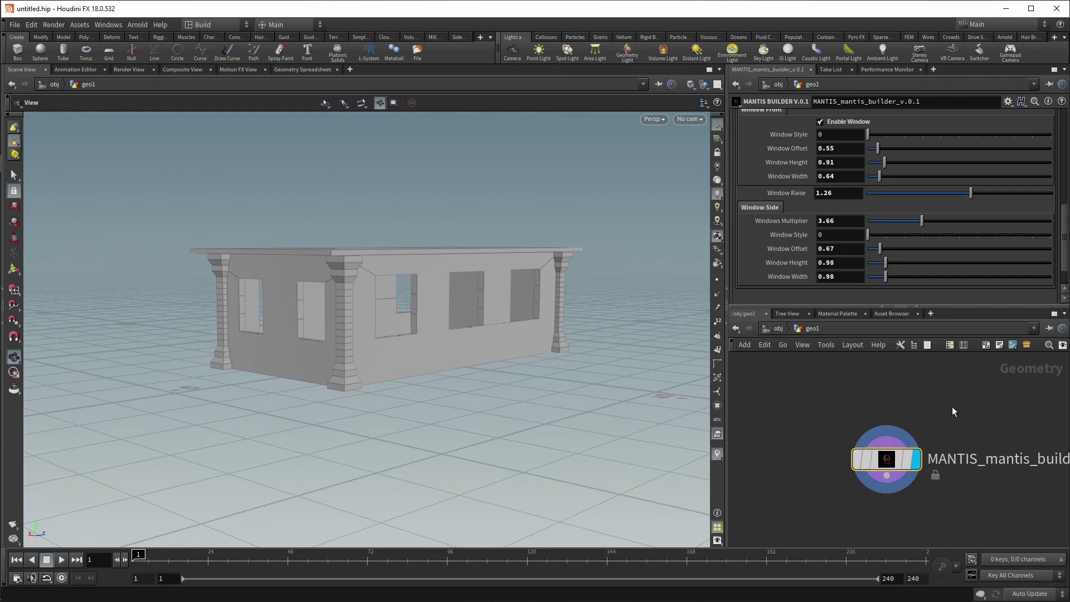
pyautogui.moveTo(946, 433); pyautogui.dragTo(914, 433, button='middle')
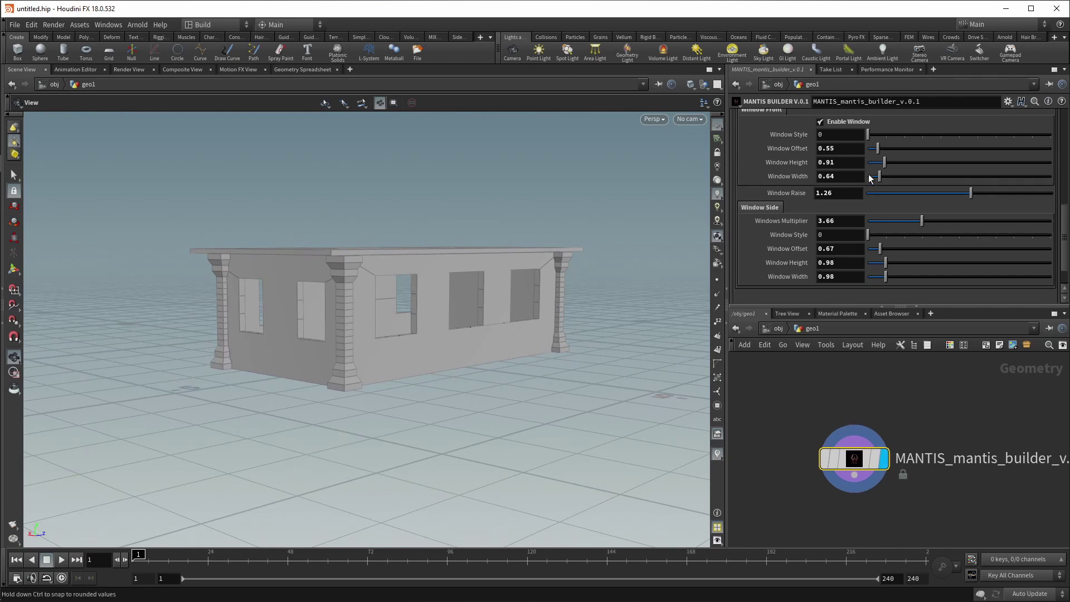
pyautogui.scroll(-2, 825, 248)
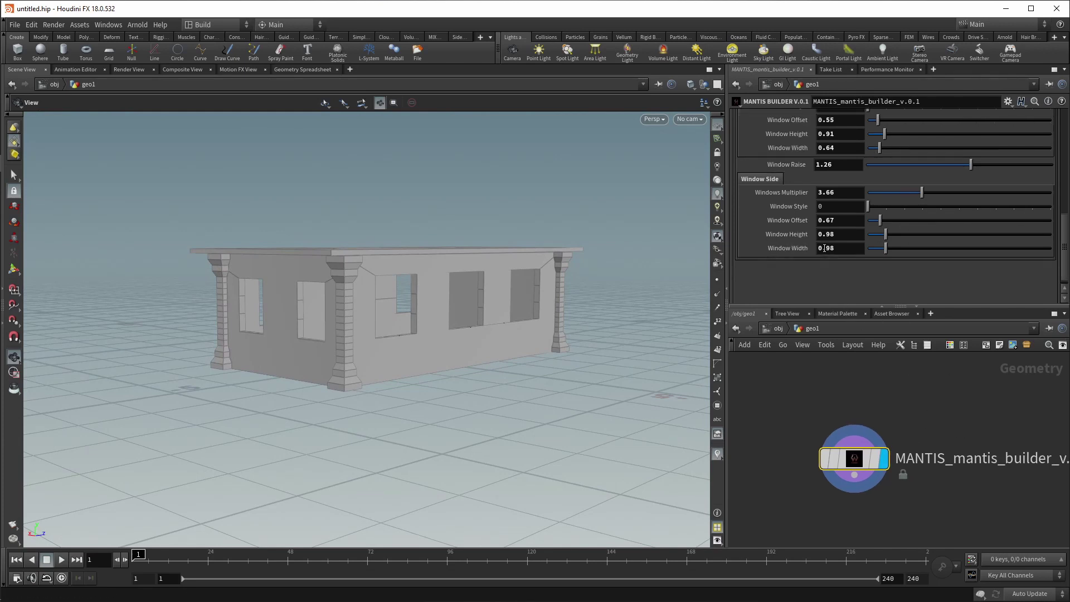
pyautogui.scroll(3, 841, 287)
pyautogui.scroll(3, 836, 267)
pyautogui.scroll(3, 832, 251)
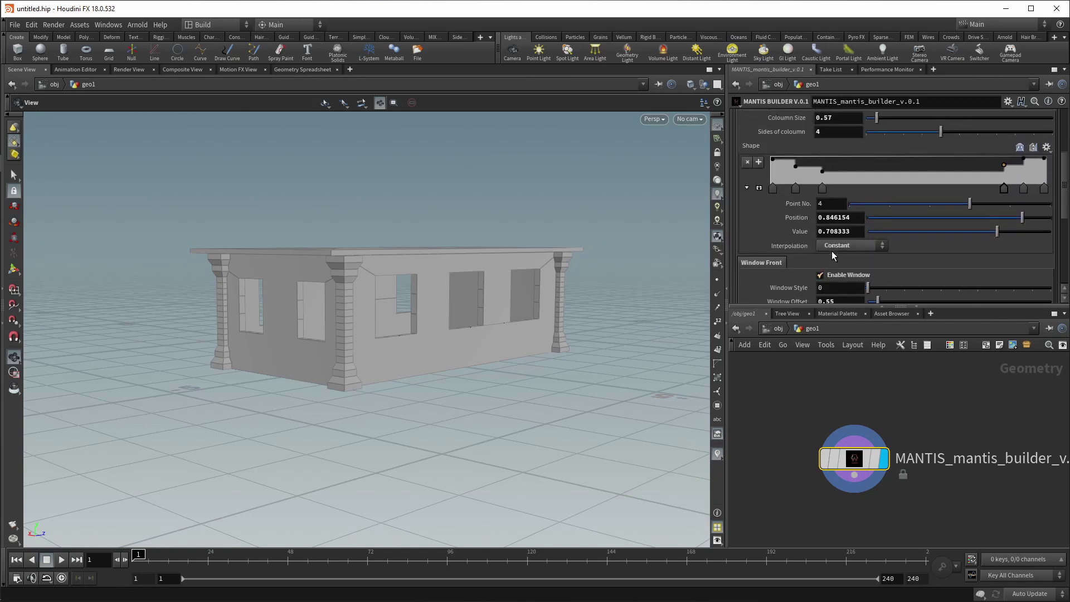
pyautogui.scroll(3, 832, 251)
pyautogui.scroll(2, 845, 137)
pyautogui.scroll(3, 851, 142)
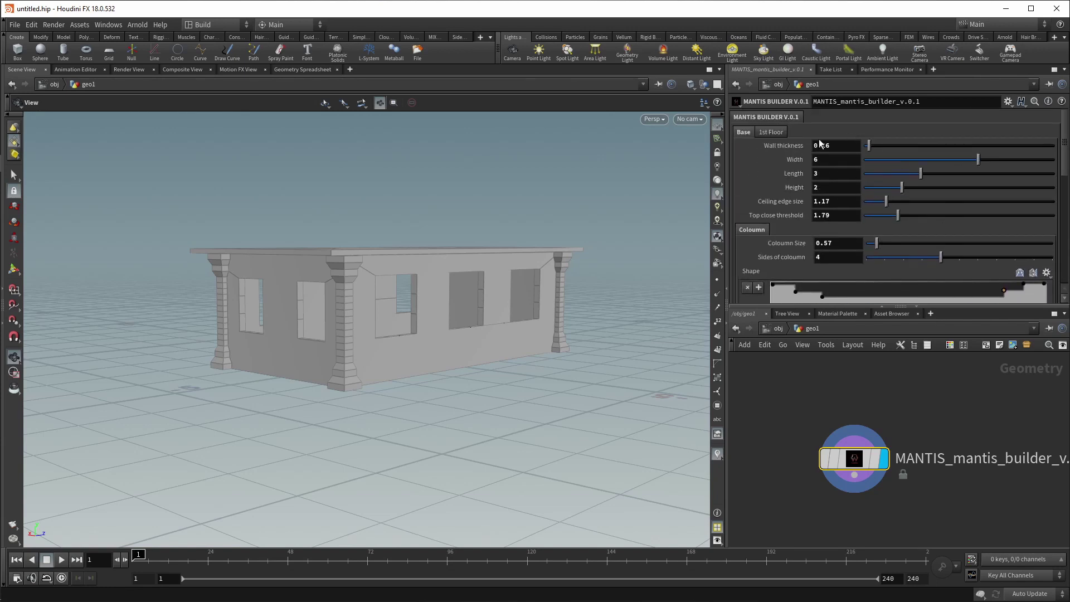
# On the 1st Floor tab, set Wall thickness 0.2 and the storey dimensions to 2.
pyautogui.click(772, 132)
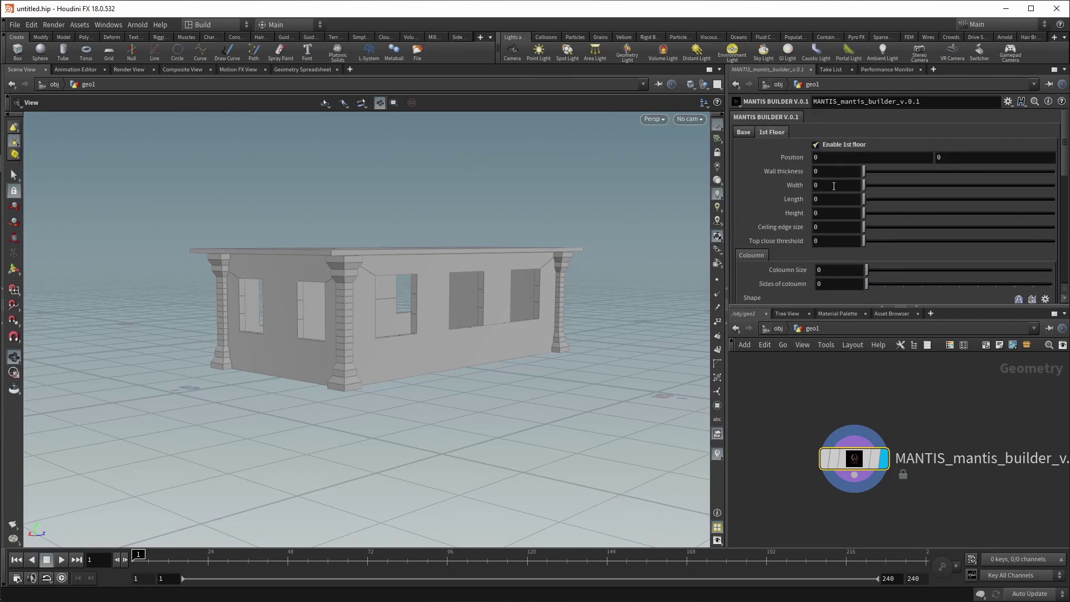
pyautogui.write('0.2')
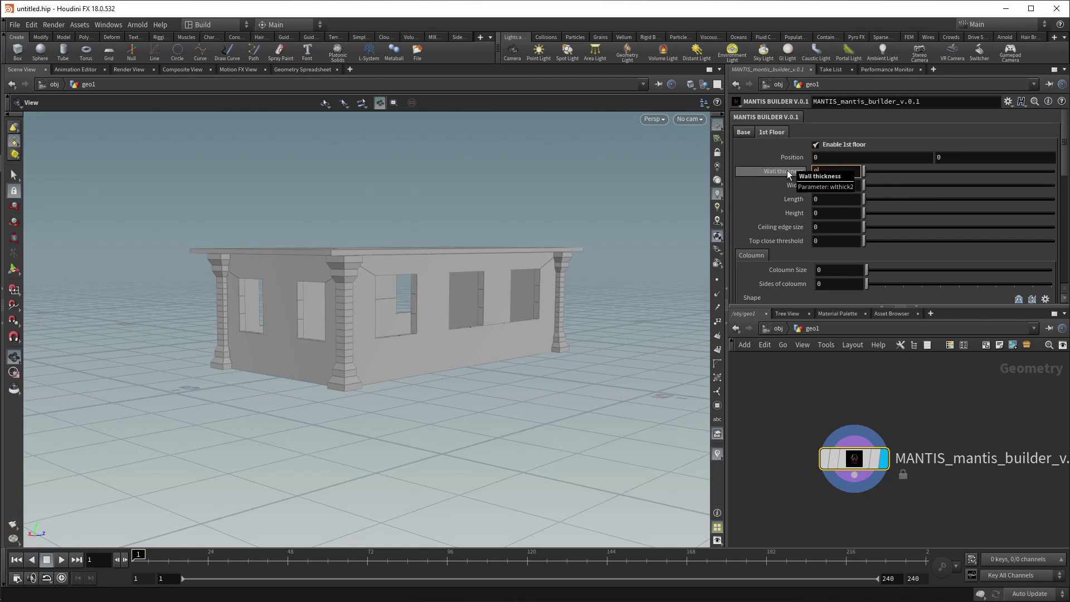
pyautogui.press('Tab')
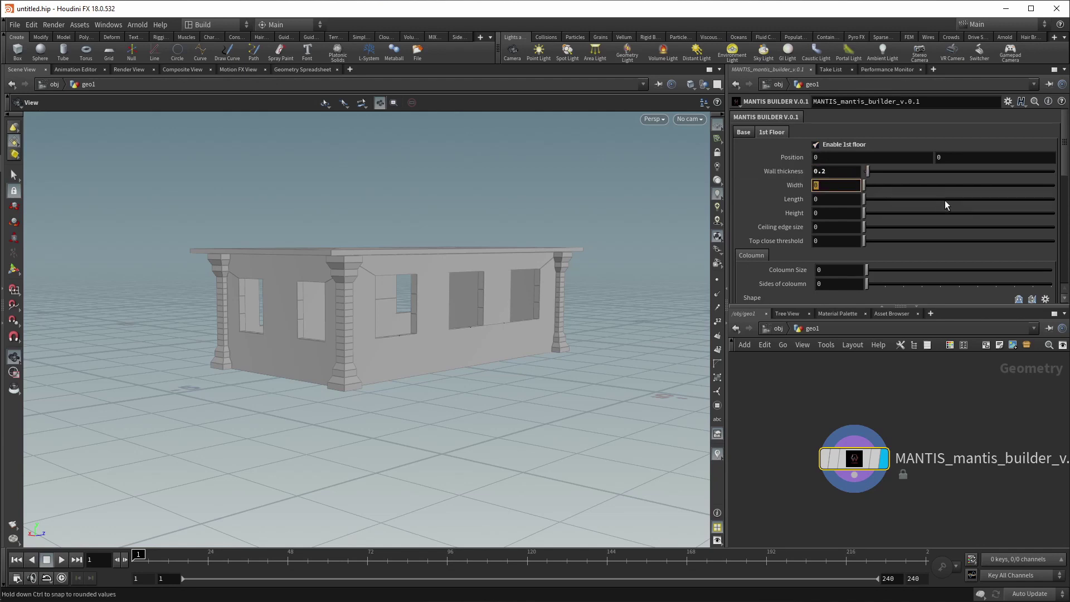
pyautogui.write('2')
pyautogui.press('Tab')
pyautogui.write('2')
pyautogui.press('Tab')
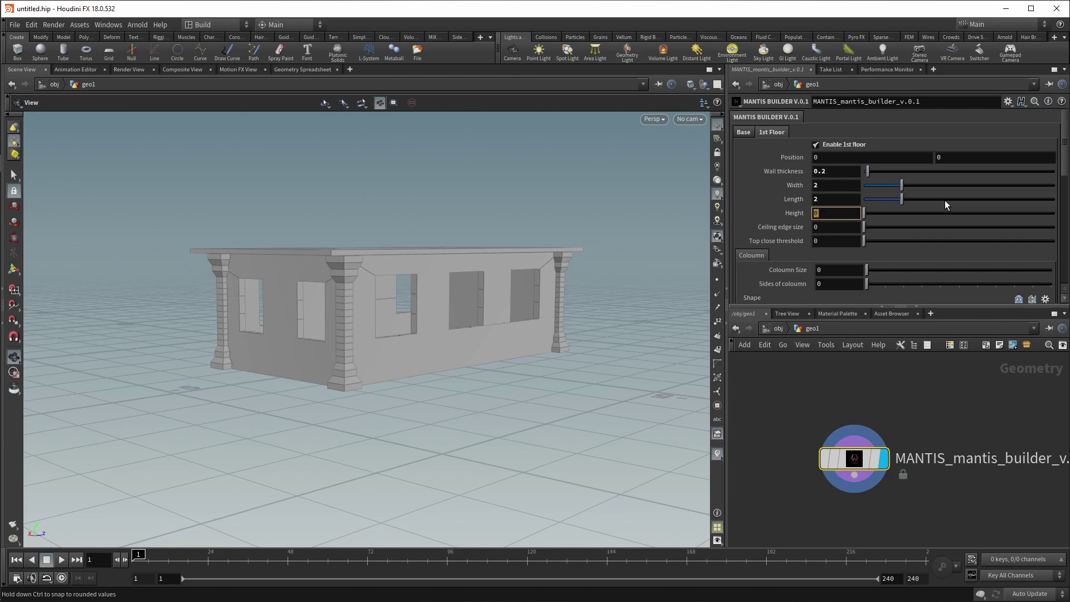
pyautogui.write('2')
pyautogui.press('Return')
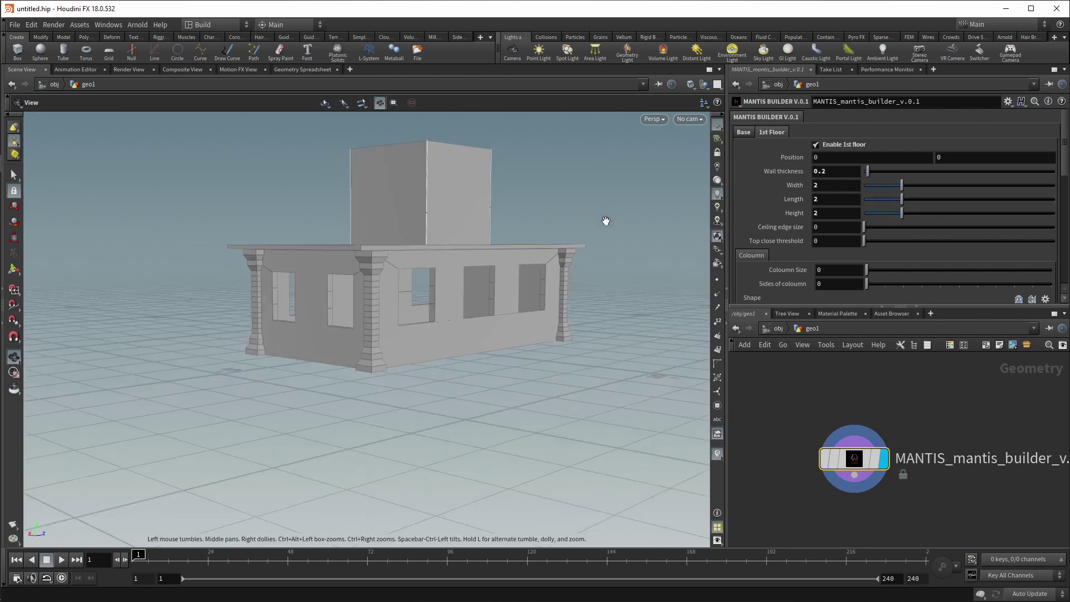
# Move the upper storey to Position 0.94 and widen it to 3.58.
pyautogui.moveTo(606, 222); pyautogui.dragTo(566, 246)
pyautogui.moveTo(944, 156); pyautogui.dragTo(928, 183, button='middle')
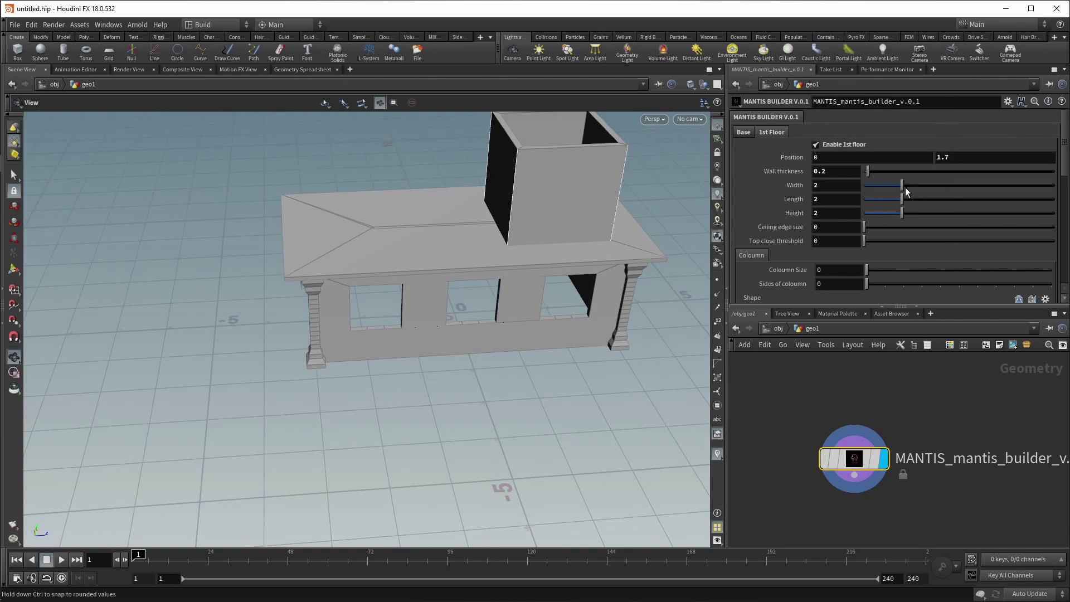
pyautogui.moveTo(905, 191); pyautogui.dragTo(961, 168)
pyautogui.moveTo(961, 168); pyautogui.dragTo(998, 176, button='middle')
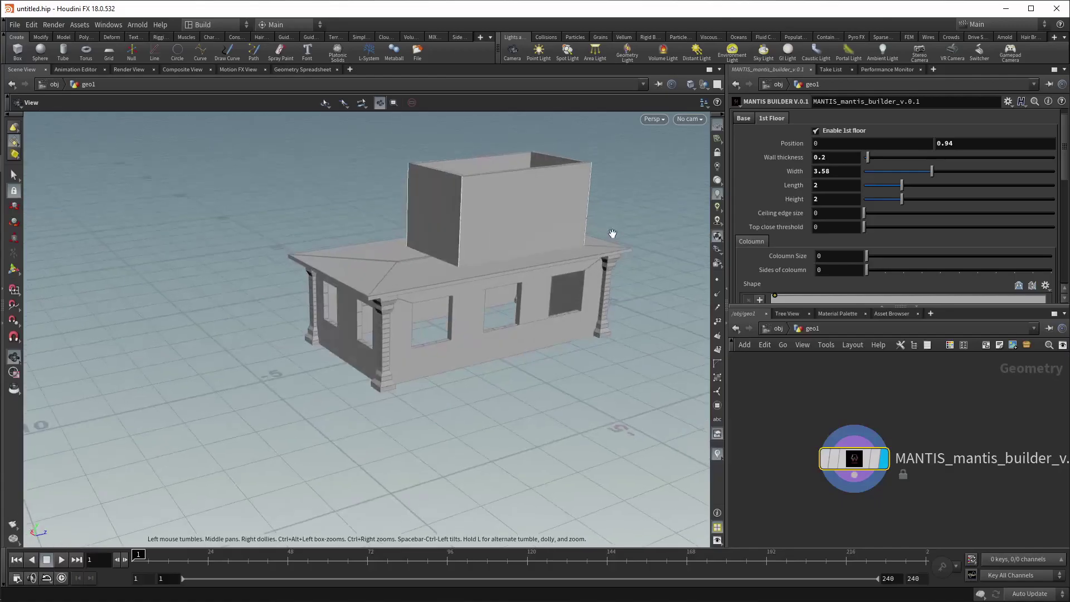
pyautogui.moveTo(611, 231)
pyautogui.mouseDown()
pyautogui.moveTo(570, 234)
pyautogui.moveTo(629, 228)
pyautogui.mouseUp()
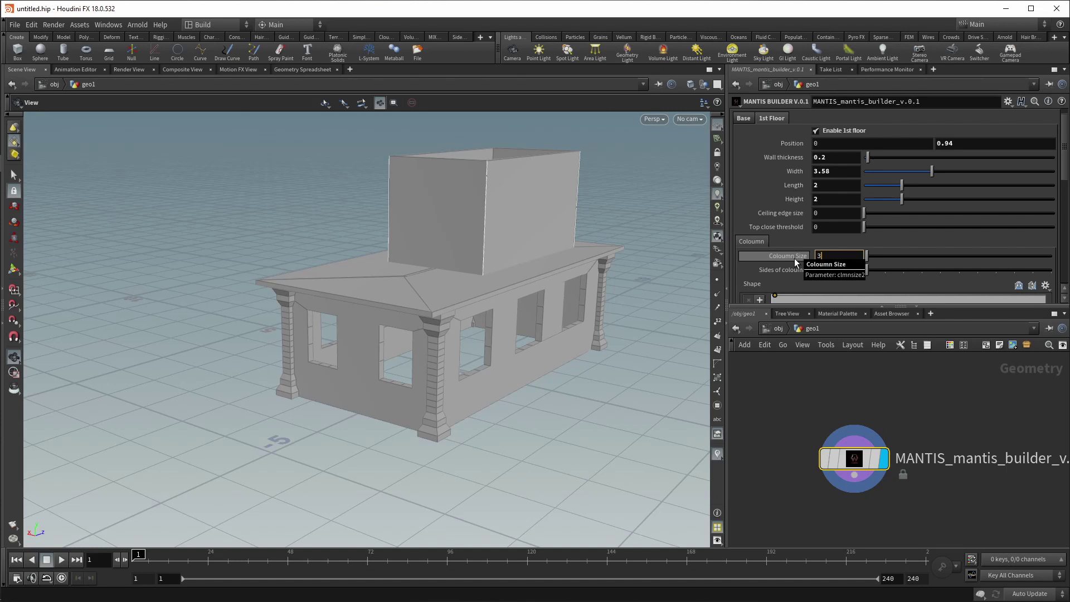
# Give the upper-floor columns size .3 and change their sides from 12 to 4.
pyautogui.write('3')
pyautogui.press('Return')
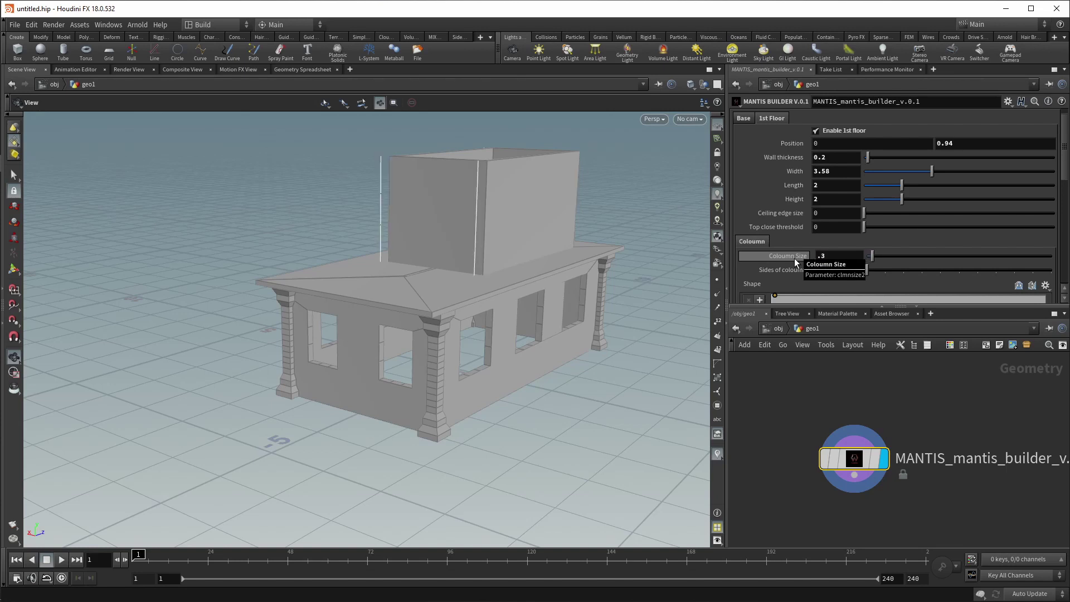
pyautogui.write('4')
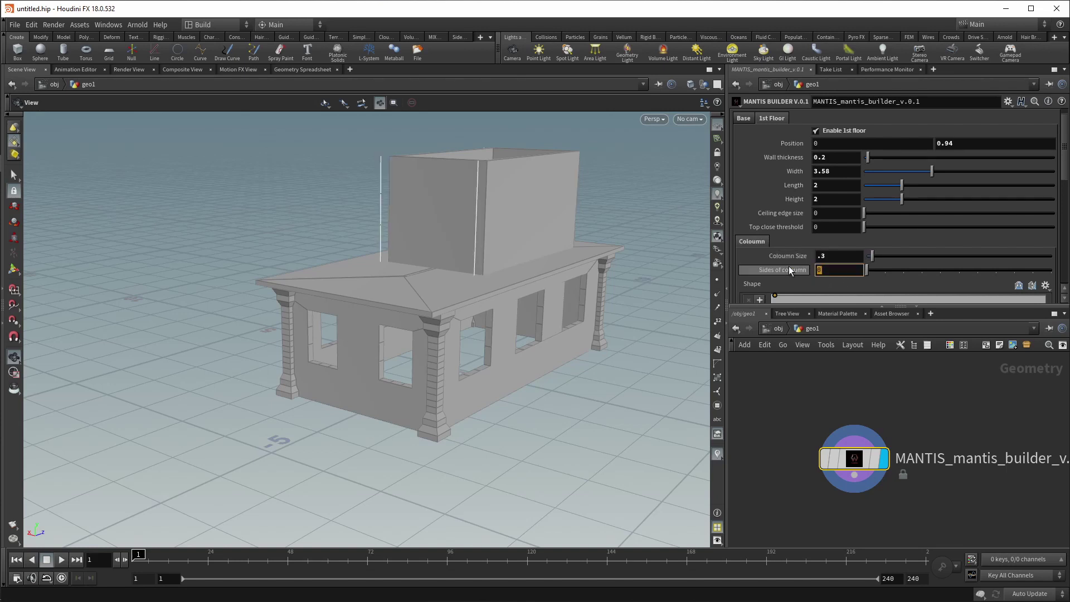
pyautogui.press('Return')
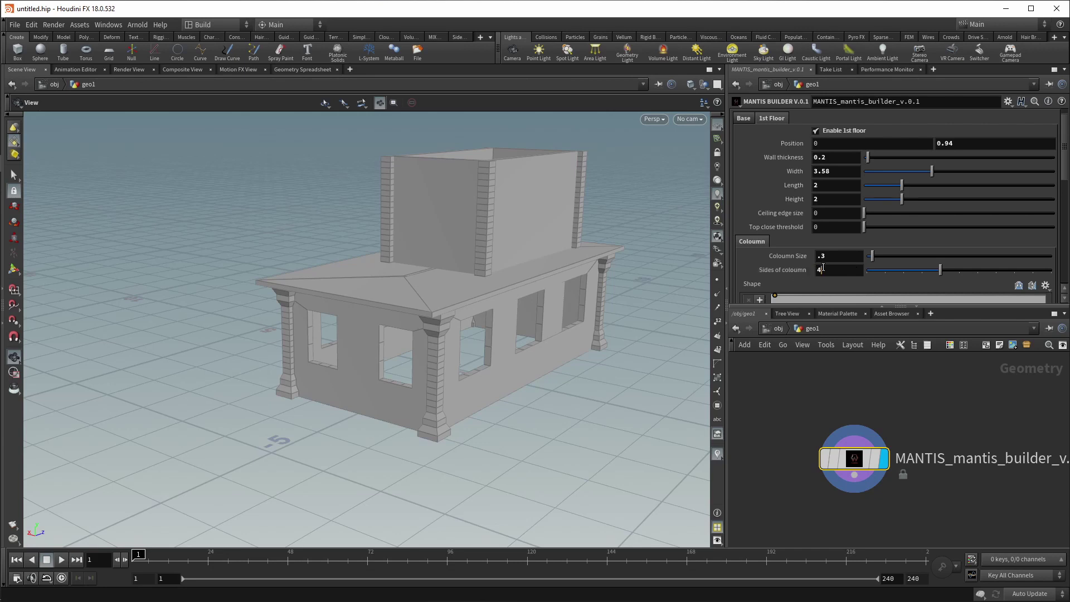
pyautogui.click(835, 268)
pyautogui.write('2')
pyautogui.press('Return')
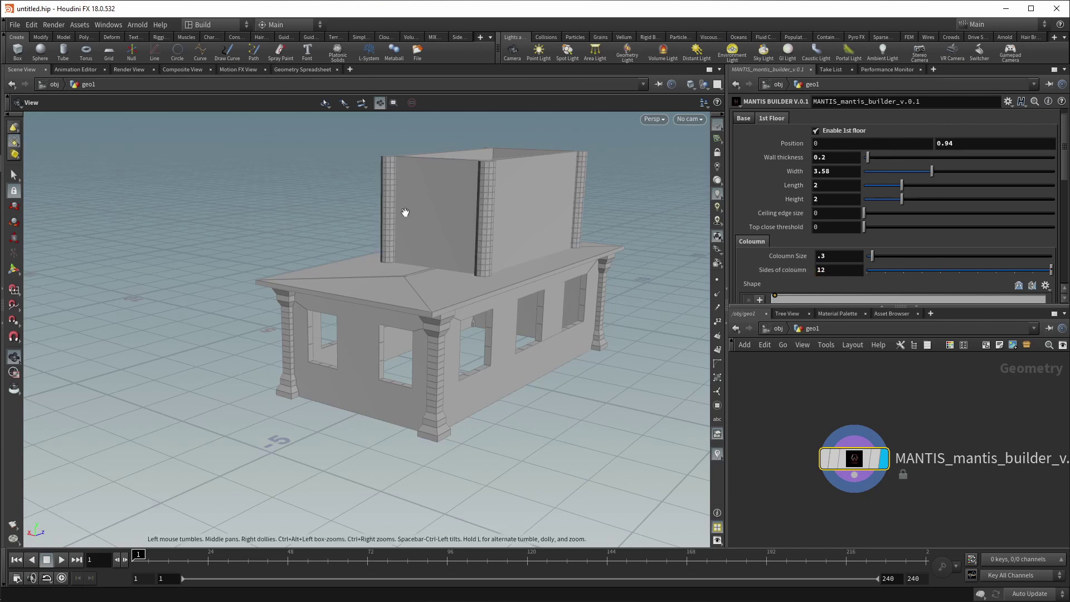
pyautogui.moveTo(406, 210); pyautogui.dragTo(641, 228)
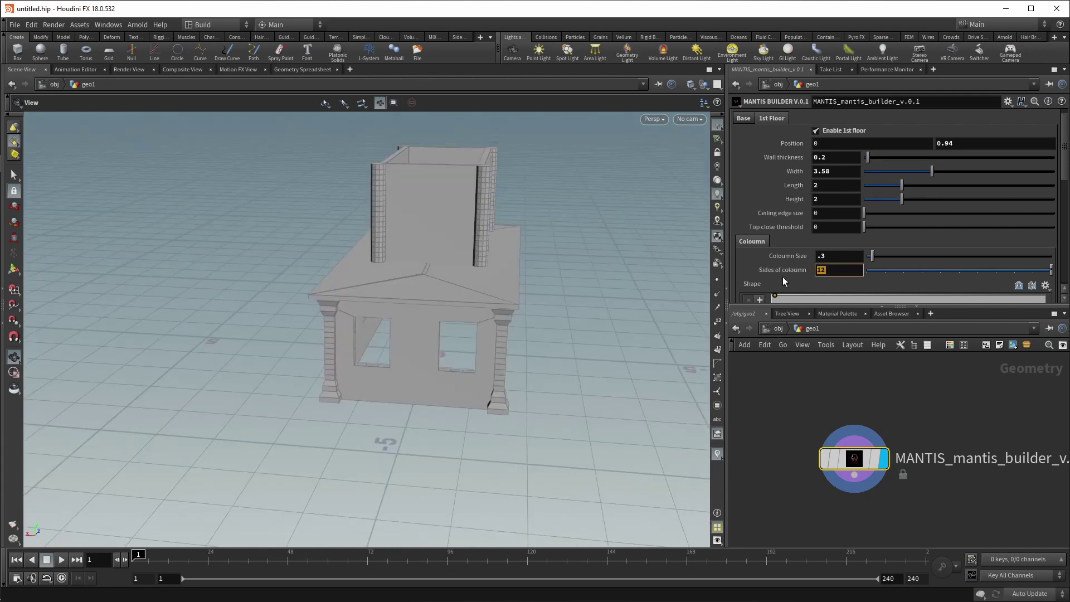
pyautogui.write('4')
pyautogui.press('Return')
pyautogui.moveTo(569, 279); pyautogui.dragTo(528, 286)
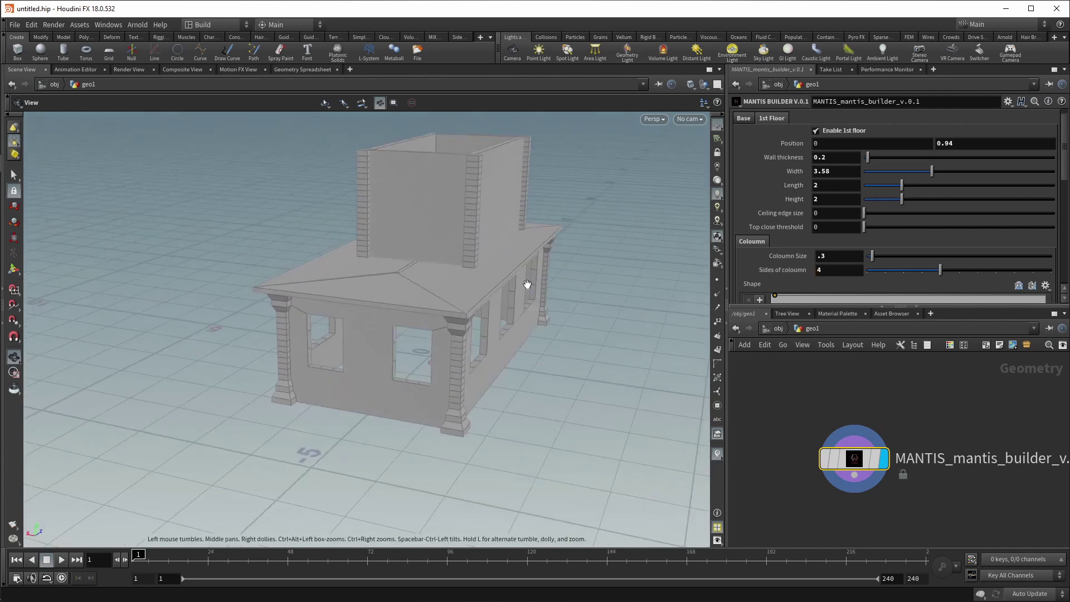
# Copy the ground-floor Base Shape ramp onto the 1st Floor column Shape ramp.
pyautogui.scroll(-2, 777, 213)
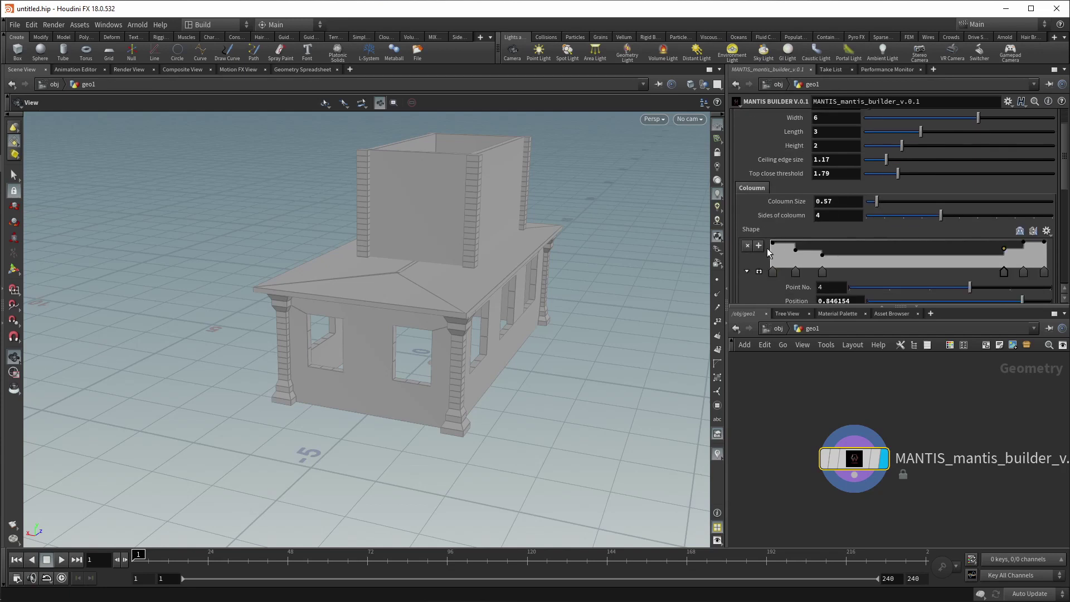
pyautogui.rightClick(758, 232)
pyautogui.click(803, 306)
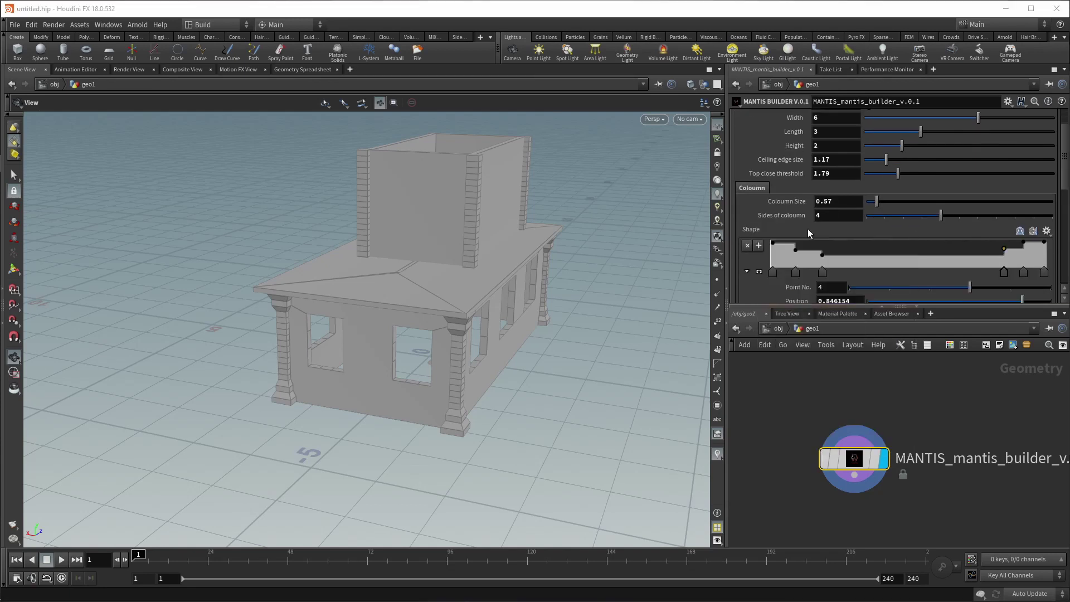
pyautogui.scroll(1, 806, 184)
pyautogui.click(776, 133)
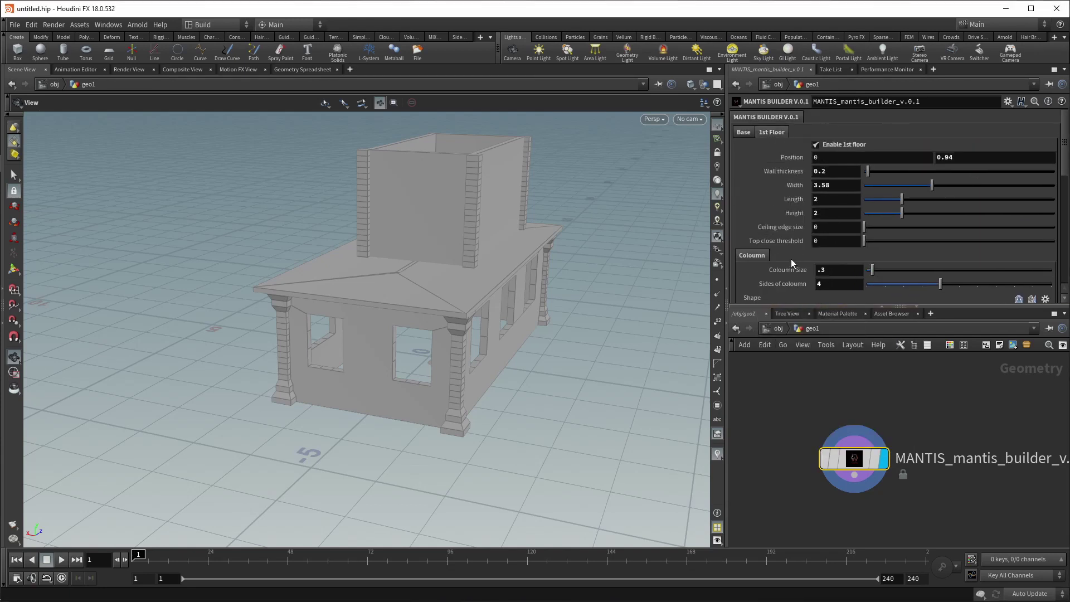
pyautogui.scroll(-1, 788, 266)
pyautogui.rightClick(759, 260)
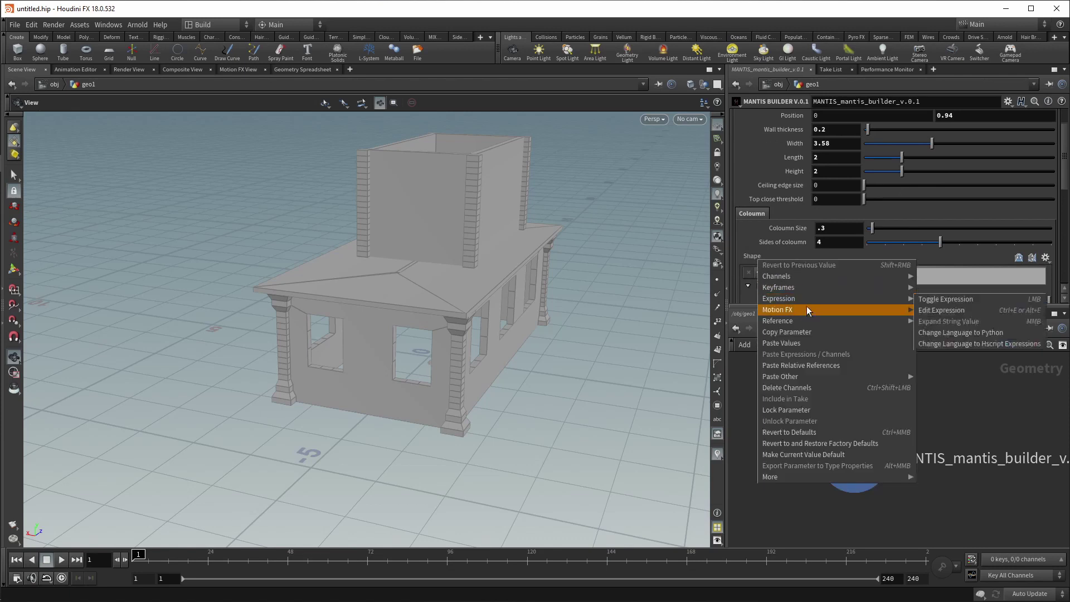
pyautogui.click(806, 342)
# Thicken the upper-floor columns to Coloumn Size 0.57.
pyautogui.moveTo(561, 275)
pyautogui.mouseDown()
pyautogui.moveTo(503, 242)
pyautogui.moveTo(538, 242)
pyautogui.moveTo(507, 290)
pyautogui.mouseUp()
pyautogui.moveTo(875, 238); pyautogui.dragTo(878, 234)
pyautogui.moveTo(580, 251)
pyautogui.mouseDown()
pyautogui.moveTo(449, 251)
pyautogui.moveTo(645, 246)
pyautogui.mouseUp()
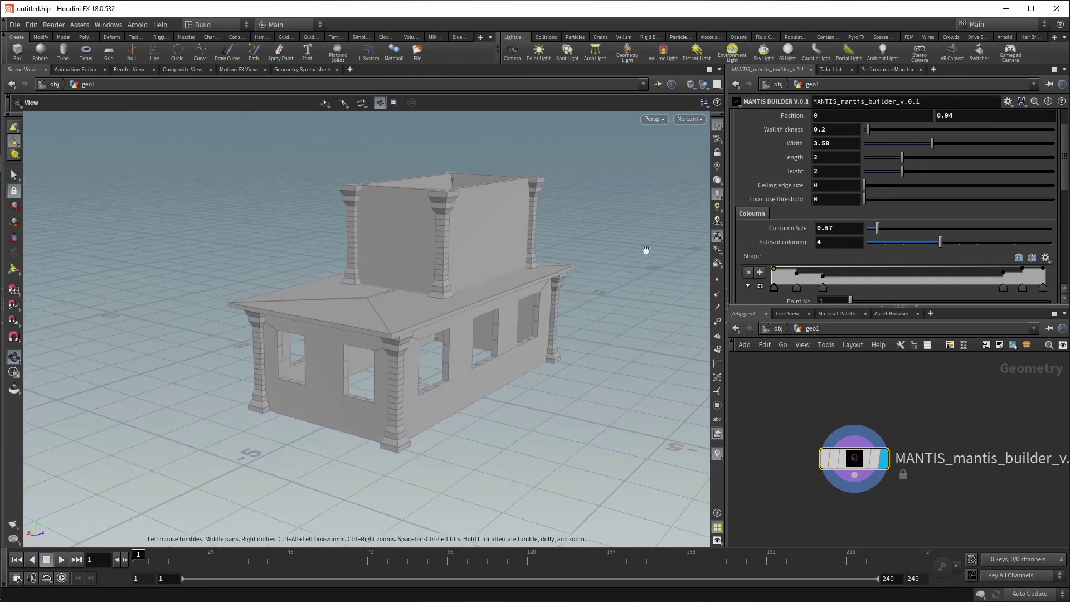
# Enable an arched front window on the upper floor, setting its offset, height and raise.
pyautogui.scroll(-2, 891, 286)
pyautogui.scroll(-3, 894, 286)
pyautogui.scroll(-2, 894, 286)
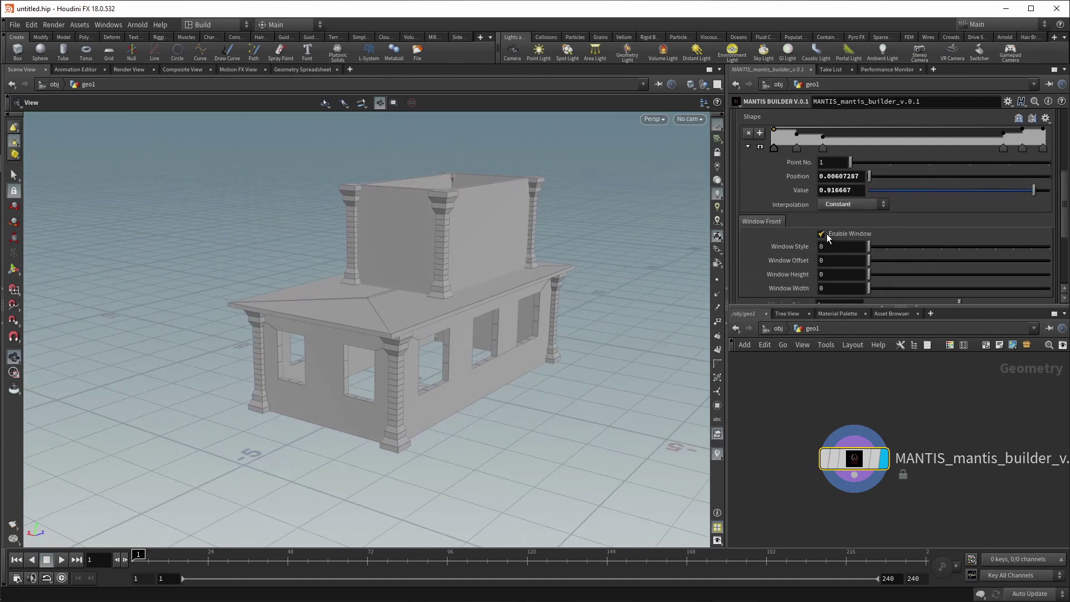
pyautogui.click(823, 233)
pyautogui.moveTo(871, 246)
pyautogui.mouseDown()
pyautogui.moveTo(874, 265)
pyautogui.moveTo(881, 260)
pyautogui.mouseUp()
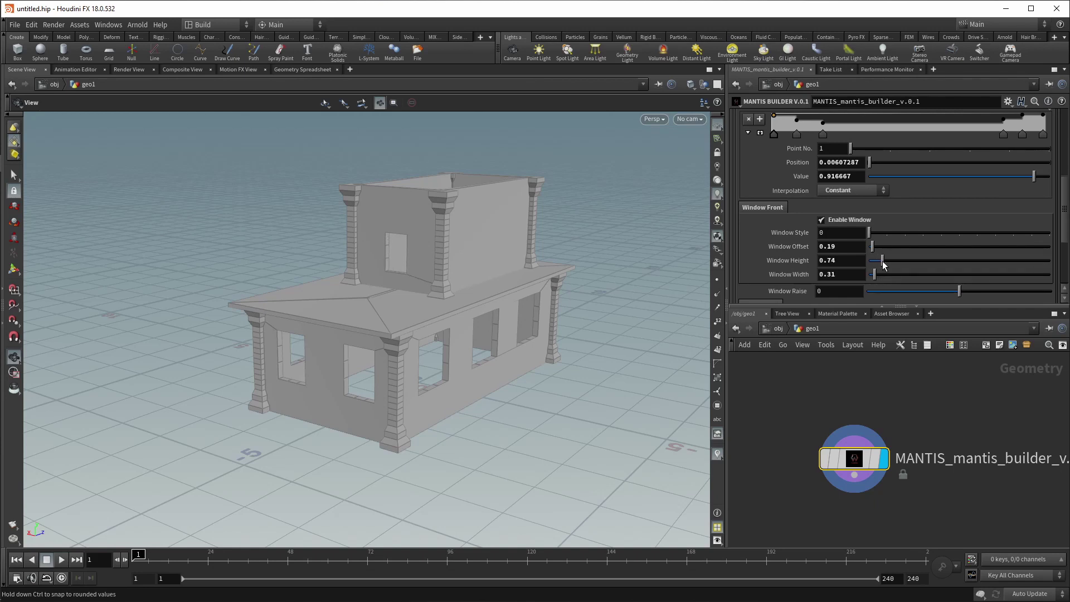
pyautogui.moveTo(960, 296); pyautogui.dragTo(971, 297)
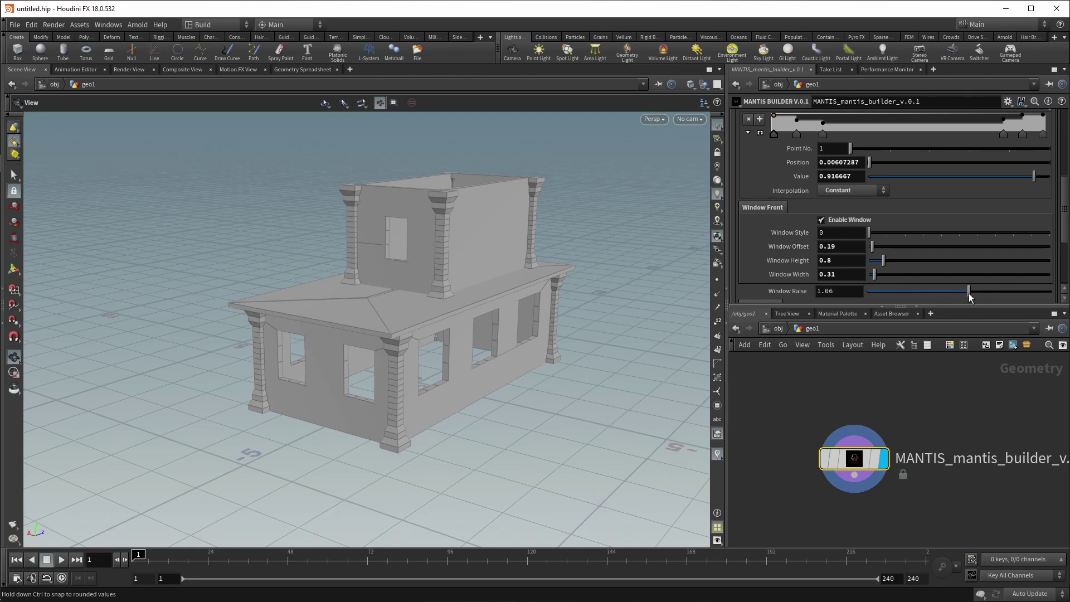
pyautogui.click(880, 232)
# Refine the front window to Offset 0.19, Height 0.77, Width 0.62, Raise 0.76.
pyautogui.moveTo(362, 240)
pyautogui.mouseDown()
pyautogui.moveTo(447, 235)
pyautogui.moveTo(473, 178)
pyautogui.moveTo(411, 249)
pyautogui.mouseUp()
pyautogui.scroll(3, 447, 236)
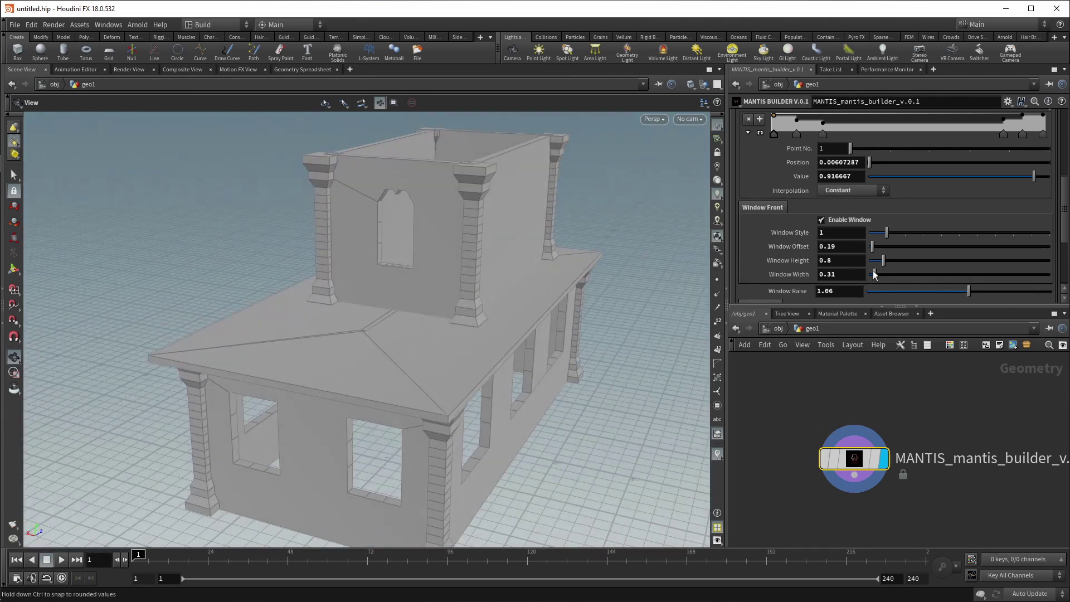
pyautogui.moveTo(885, 266); pyautogui.dragTo(884, 267)
pyautogui.moveTo(969, 291); pyautogui.dragTo(967, 295)
pyautogui.moveTo(509, 294); pyautogui.dragTo(564, 270)
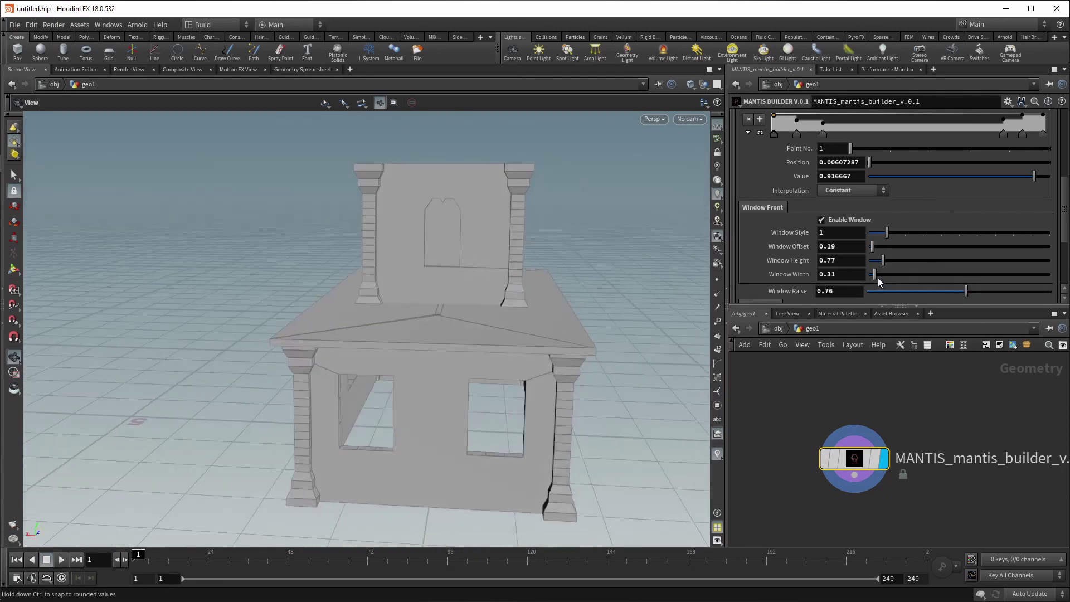
pyautogui.moveTo(878, 279); pyautogui.dragTo(881, 279)
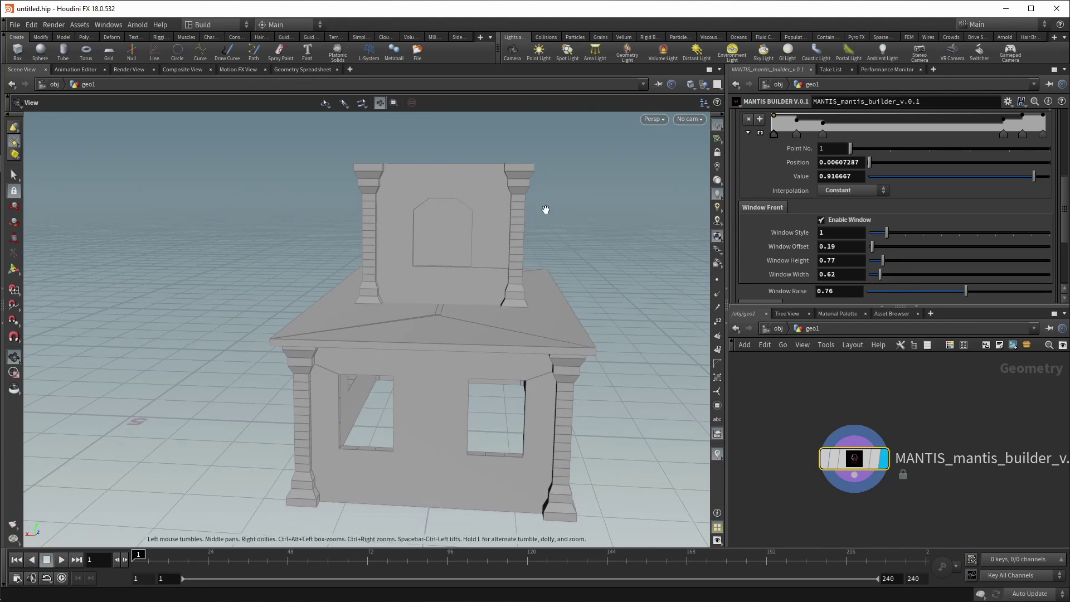
pyautogui.moveTo(545, 210)
pyautogui.mouseDown()
pyautogui.moveTo(416, 234)
pyautogui.moveTo(433, 243)
pyautogui.moveTo(423, 279)
pyautogui.mouseUp()
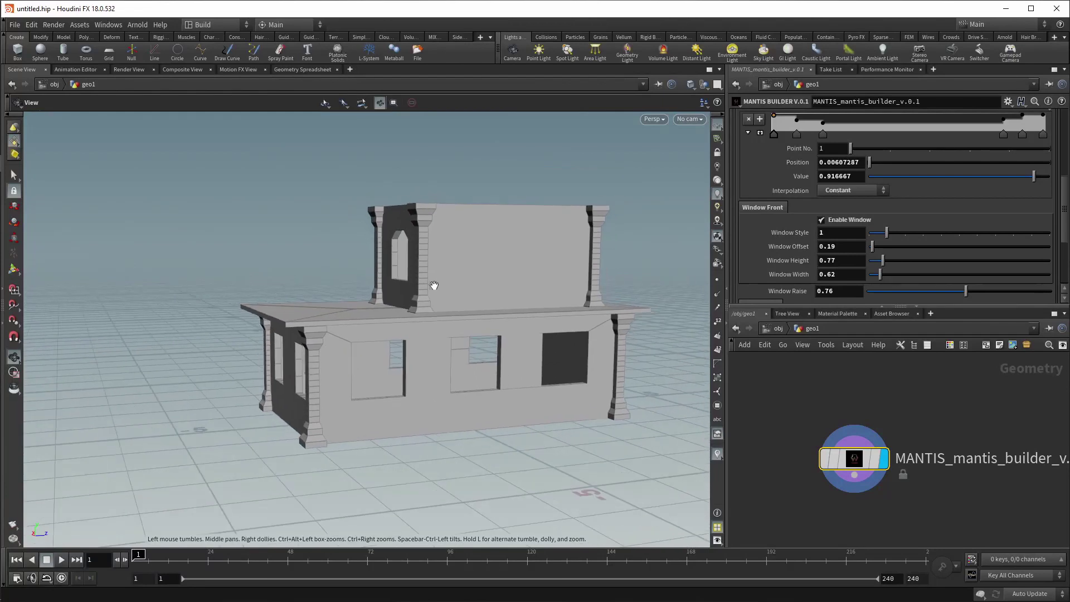
pyautogui.scroll(-3, 872, 294)
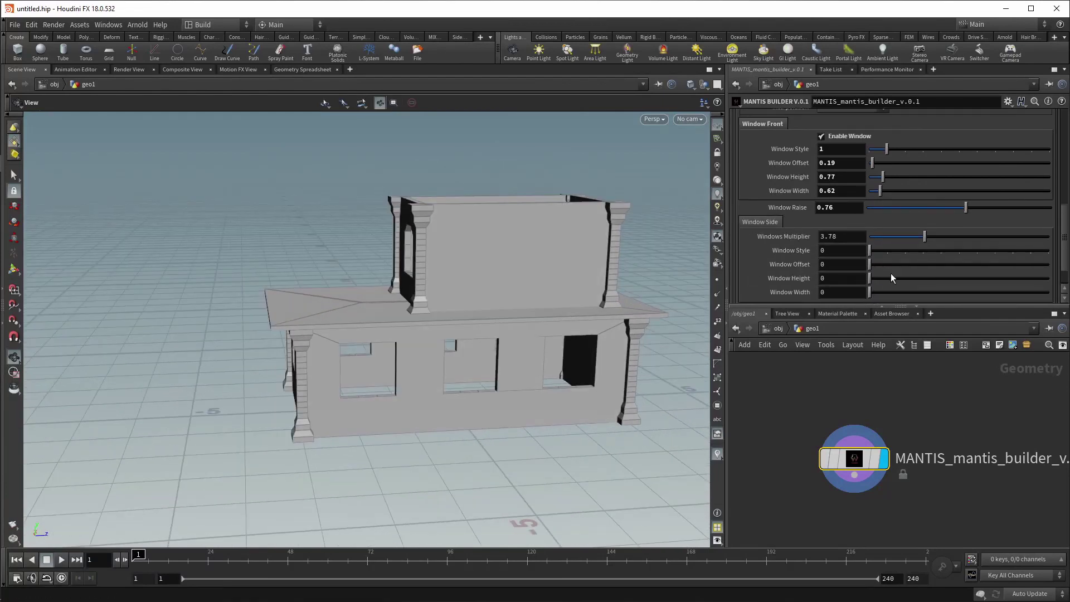
# Add arched upper-floor side windows (height 0.9, width 0.65) and enable the terrace.
pyautogui.moveTo(873, 277)
pyautogui.mouseDown()
pyautogui.moveTo(877, 294)
pyautogui.moveTo(889, 263)
pyautogui.mouseUp()
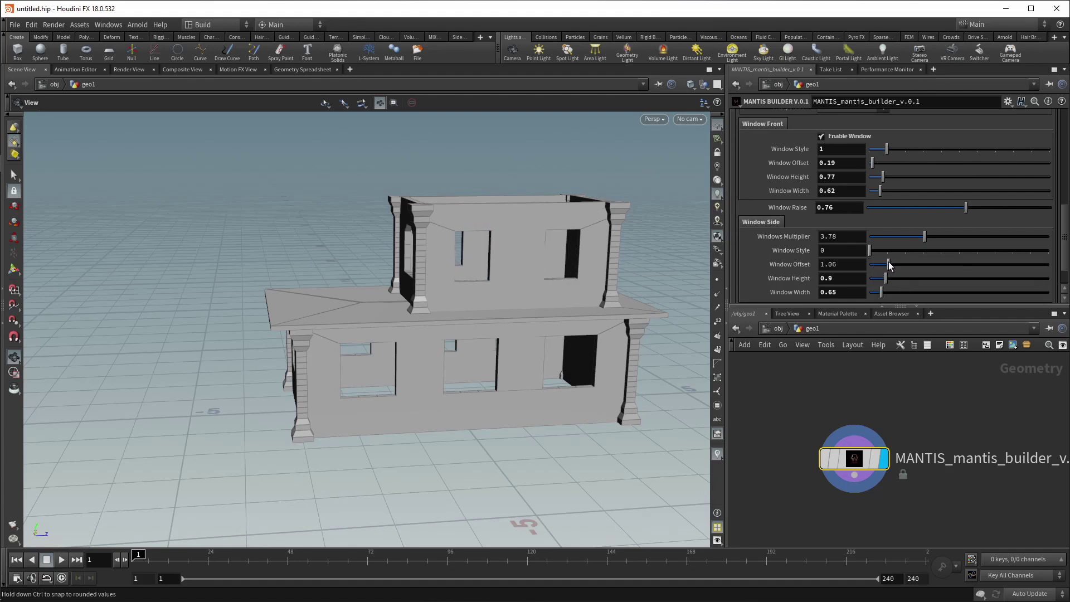
pyautogui.moveTo(656, 246)
pyautogui.mouseDown()
pyautogui.moveTo(526, 226)
pyautogui.moveTo(575, 241)
pyautogui.mouseUp()
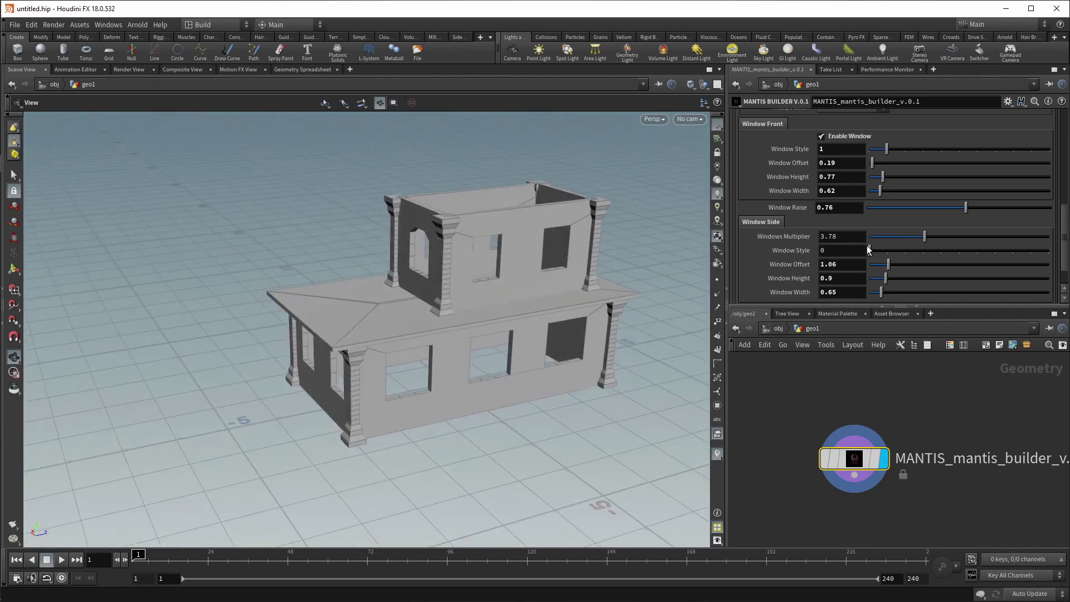
pyautogui.scroll(-1, 867, 245)
pyautogui.moveTo(876, 242); pyautogui.dragTo(883, 242)
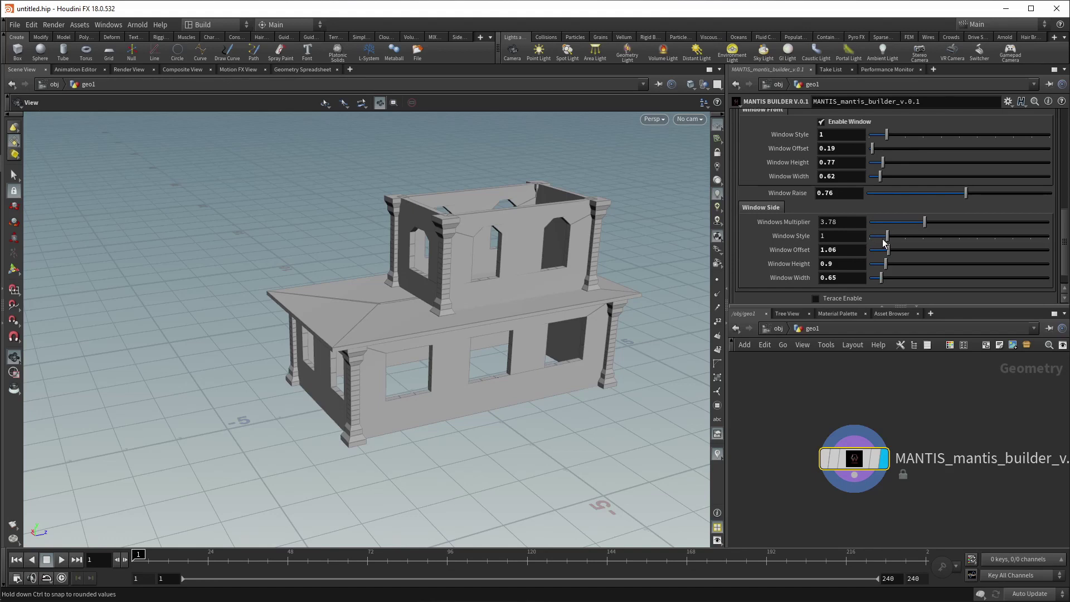
pyautogui.moveTo(558, 240)
pyautogui.mouseDown()
pyautogui.moveTo(517, 224)
pyautogui.moveTo(544, 293)
pyautogui.moveTo(616, 301)
pyautogui.moveTo(609, 292)
pyautogui.moveTo(605, 306)
pyautogui.mouseUp()
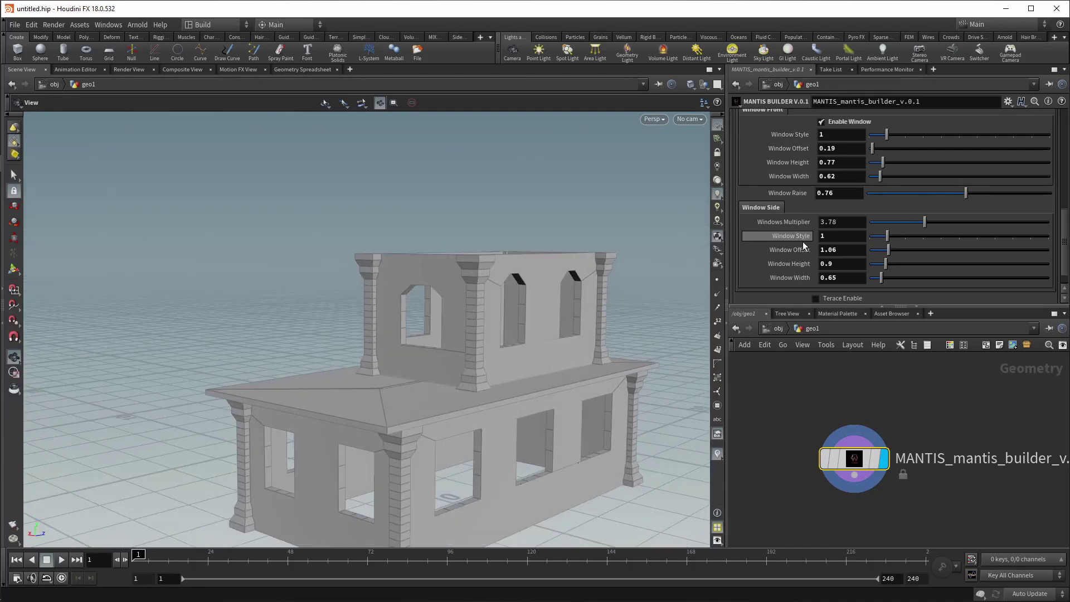
pyautogui.scroll(-2, 819, 266)
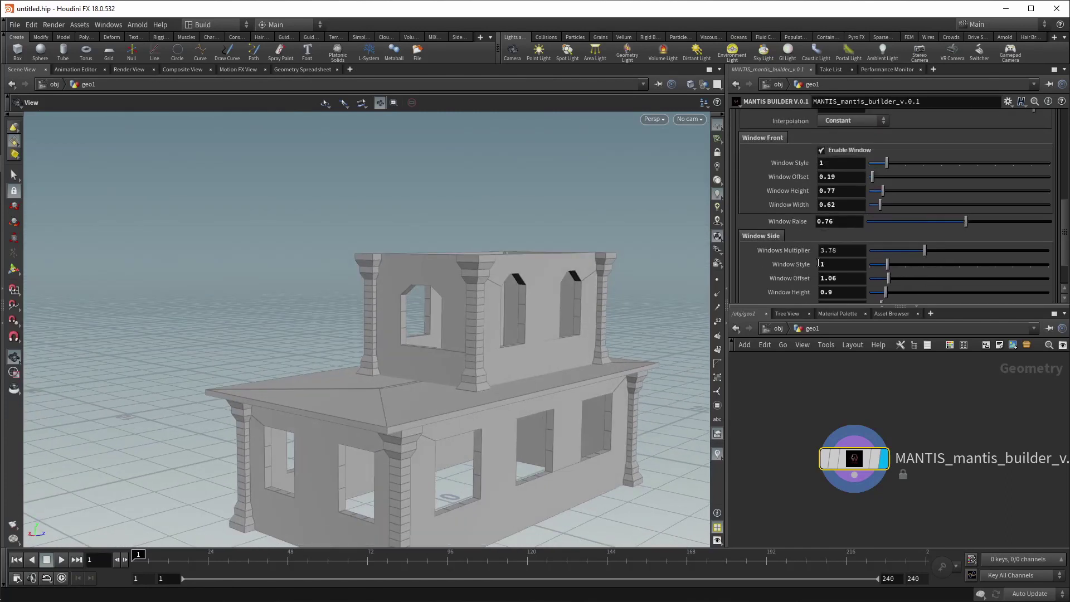
pyautogui.click(817, 278)
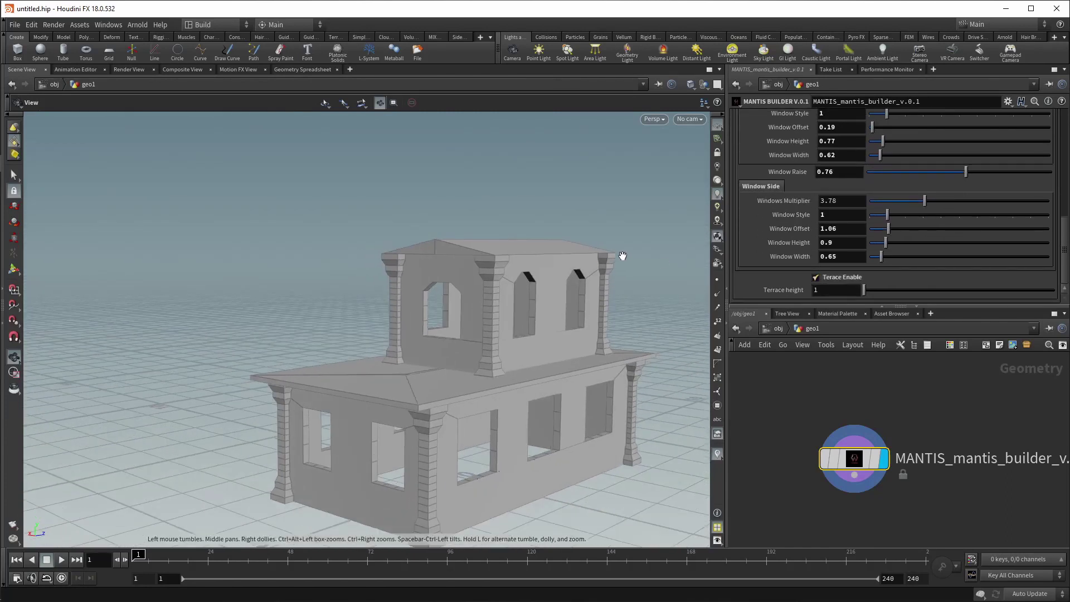
# Set the upper-floor Ceiling edge size to 1.32.
pyautogui.moveTo(621, 255)
pyautogui.mouseDown()
pyautogui.moveTo(415, 286)
pyautogui.moveTo(556, 282)
pyautogui.mouseUp()
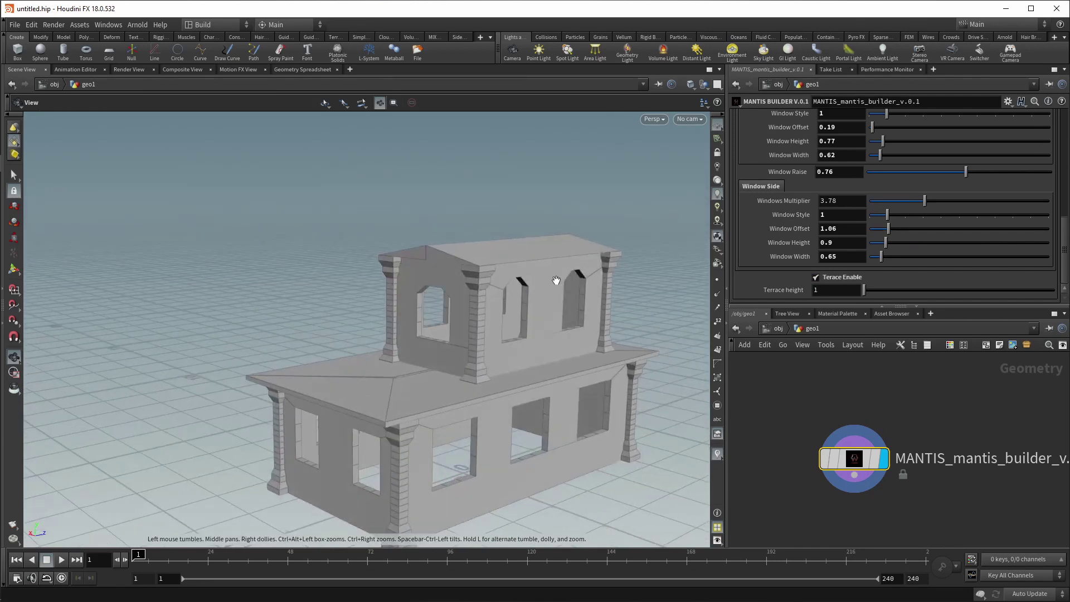
pyautogui.scroll(4, 850, 271)
pyautogui.scroll(3, 849, 271)
pyautogui.scroll(3, 851, 272)
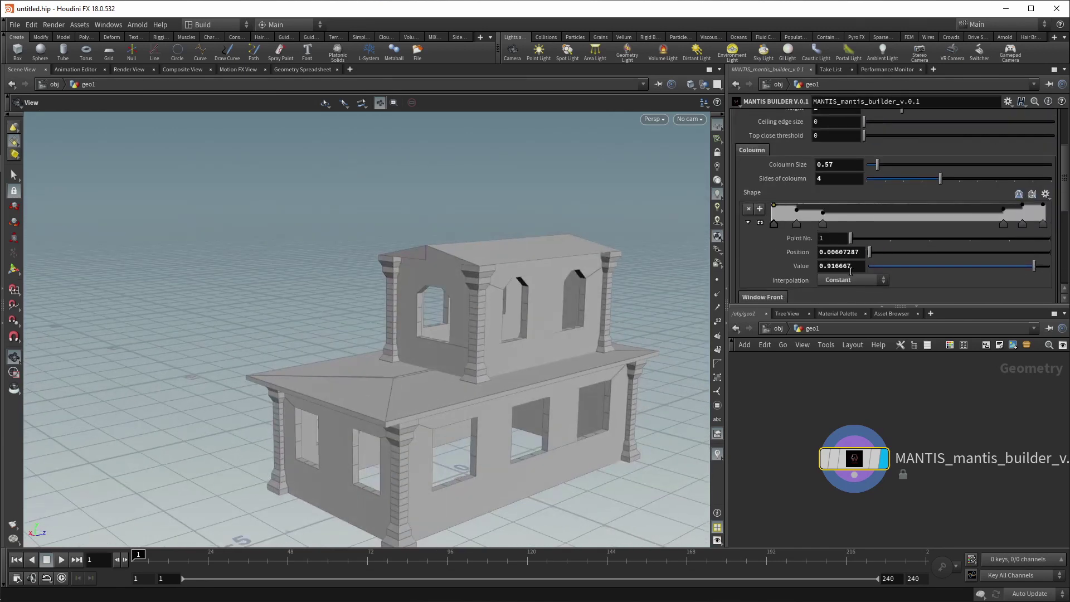
pyautogui.scroll(1, 850, 271)
pyautogui.scroll(2, 851, 271)
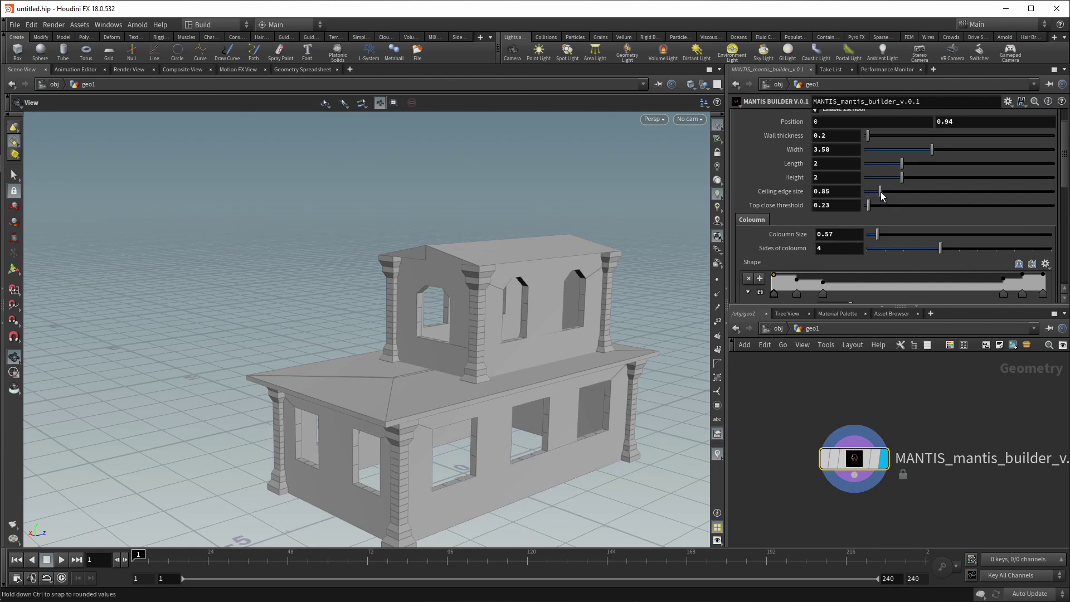
pyautogui.moveTo(888, 193); pyautogui.dragTo(890, 193)
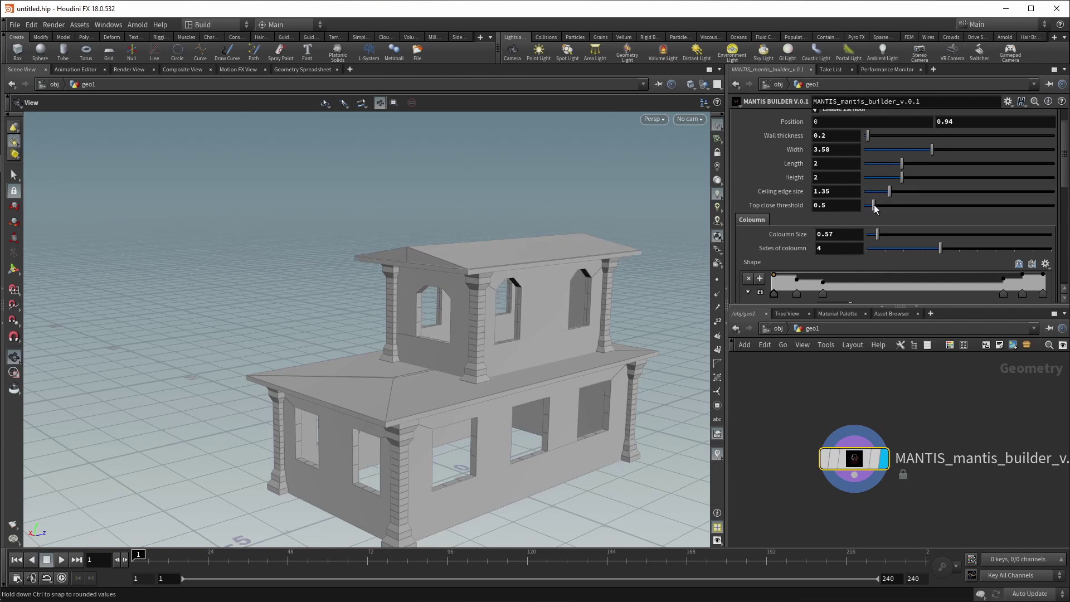
pyautogui.moveTo(886, 200); pyautogui.dragTo(890, 201)
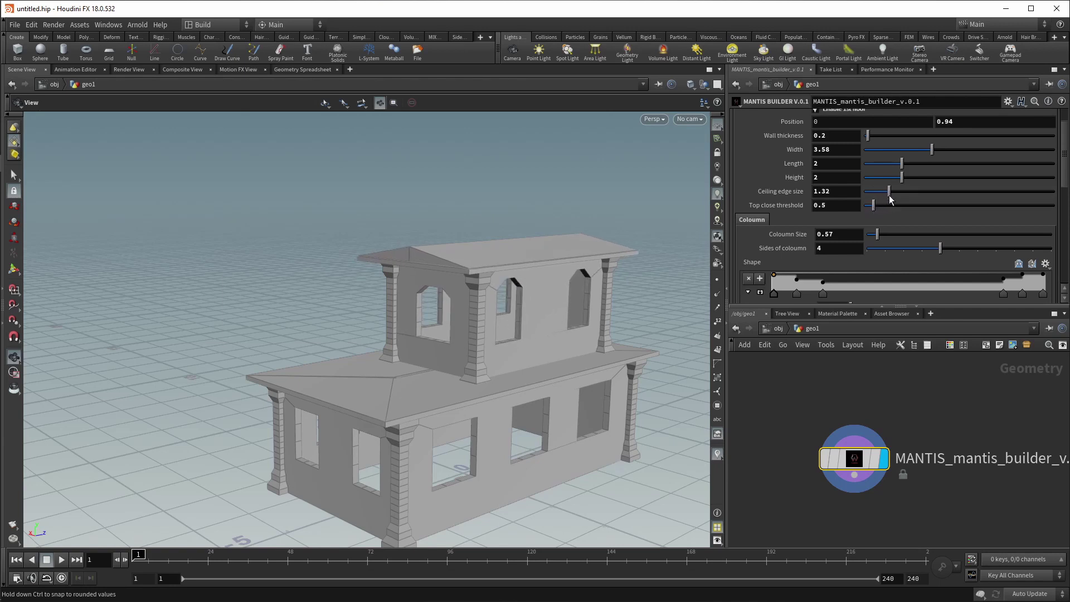
pyautogui.moveTo(575, 290); pyautogui.dragTo(681, 263)
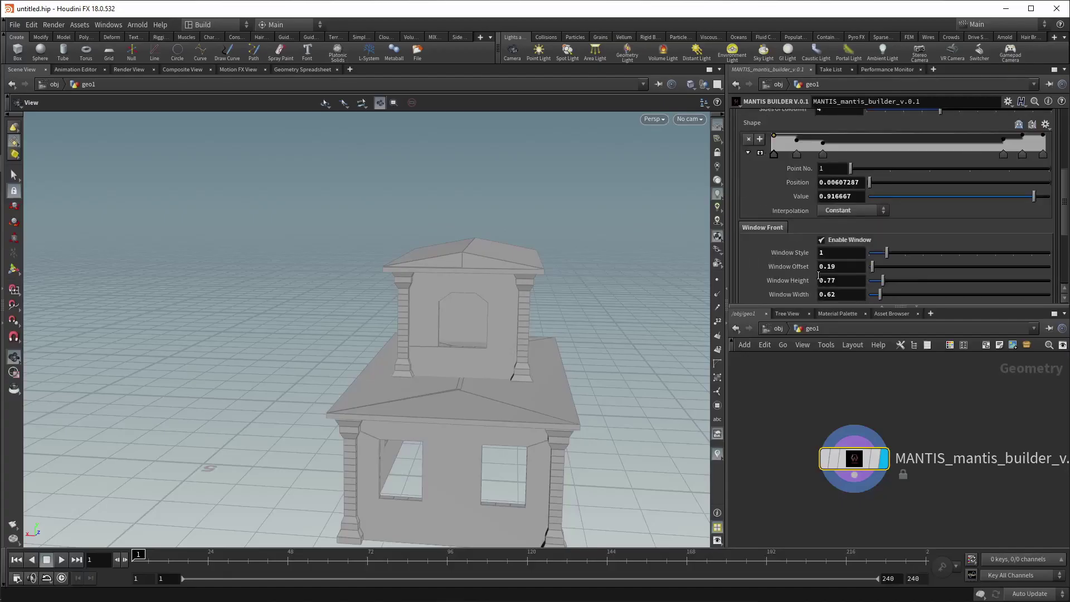
# Raise the upper-floor Terrace height to 2.32 and inspect the building from the side.
pyautogui.scroll(-5, 873, 290)
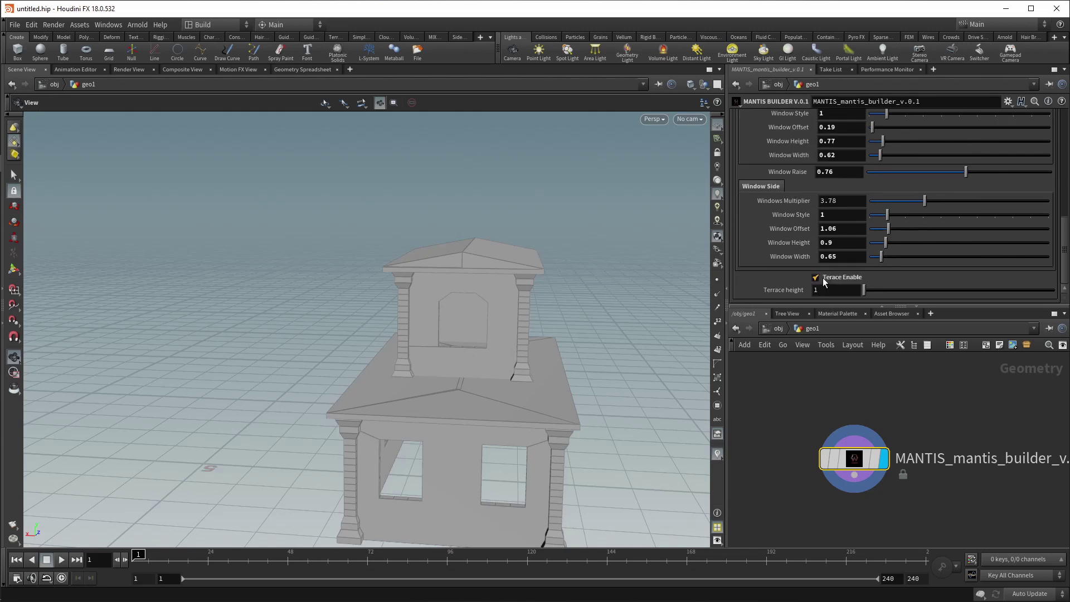
pyautogui.moveTo(869, 295); pyautogui.dragTo(892, 293)
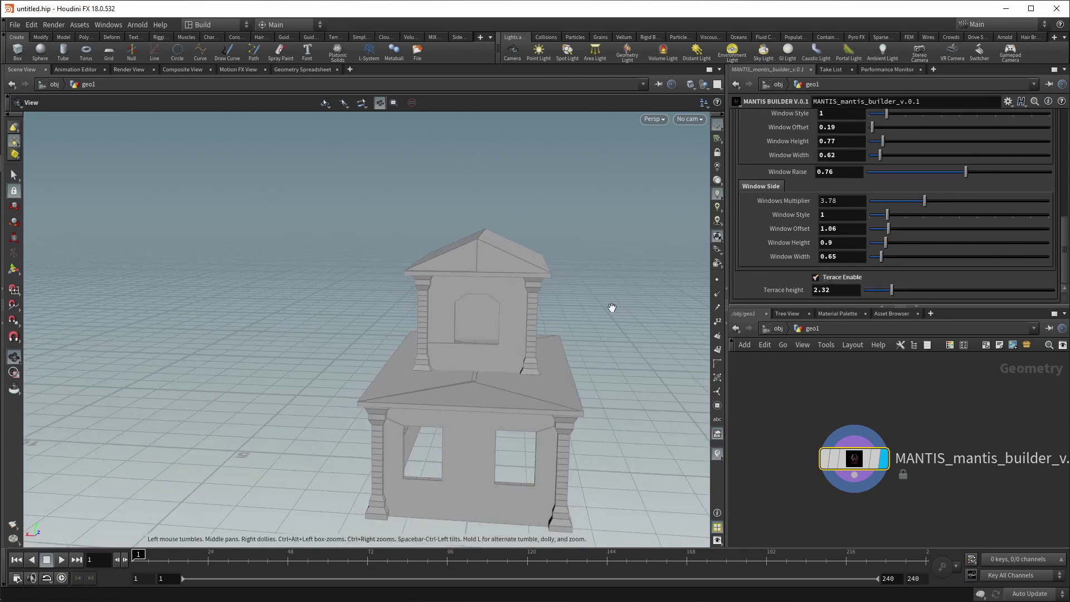
pyautogui.moveTo(611, 306)
pyautogui.mouseDown()
pyautogui.moveTo(405, 279)
pyautogui.moveTo(586, 277)
pyautogui.moveTo(471, 271)
pyautogui.moveTo(611, 296)
pyautogui.moveTo(399, 301)
pyautogui.moveTo(421, 292)
pyautogui.mouseUp()
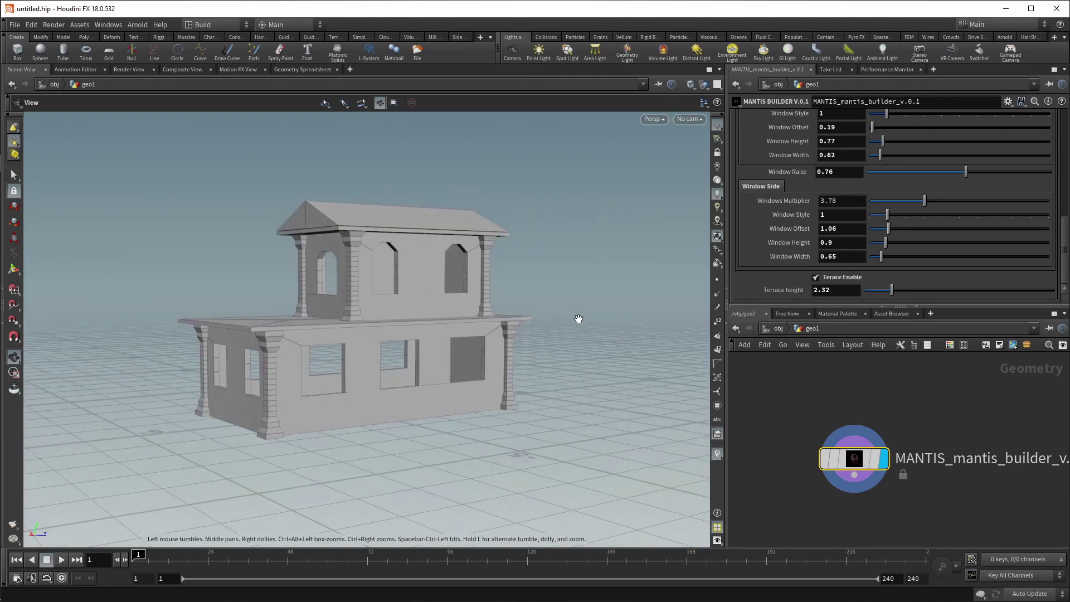